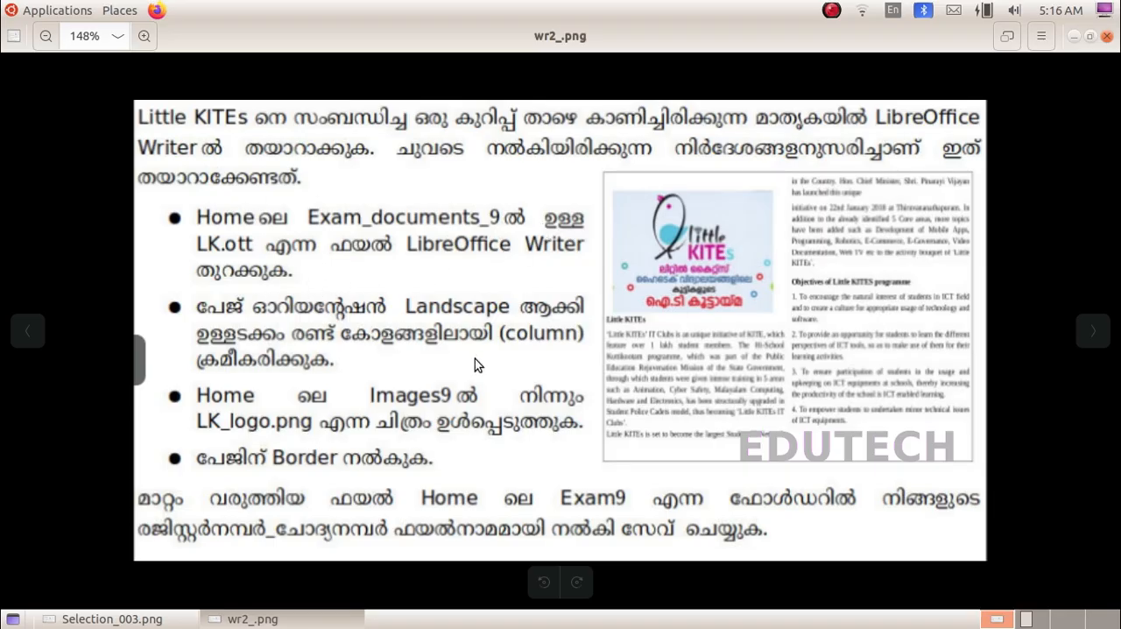
# Step: Launch LibreOffice Writer with a blank document
pyautogui.click(67, 9)
pyautogui.moveTo(77, 200)
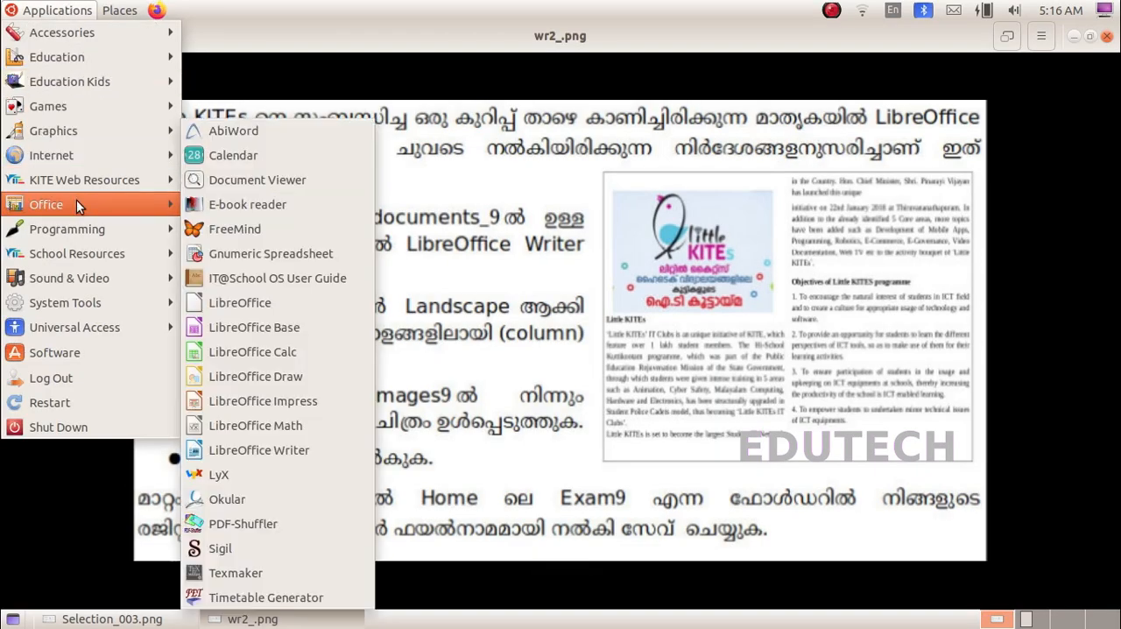
pyautogui.click(254, 452)
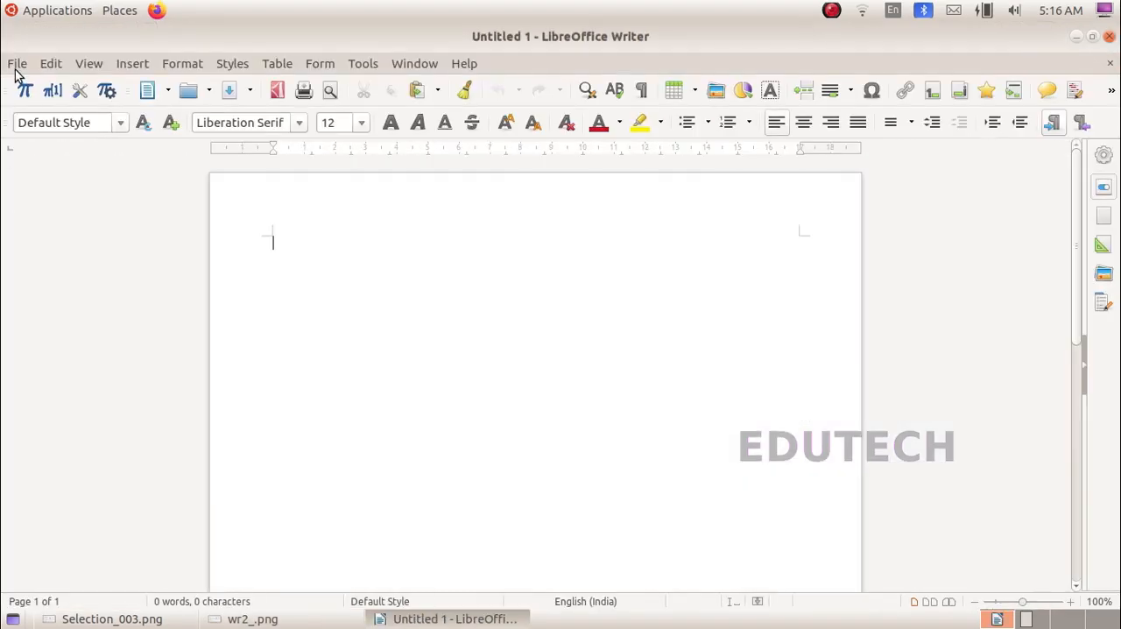
# Step: Open the template LK.ott from the Exam_documents_9 folder inside IT Exam in the home folder
pyautogui.click(15, 66)
pyautogui.click(37, 104)
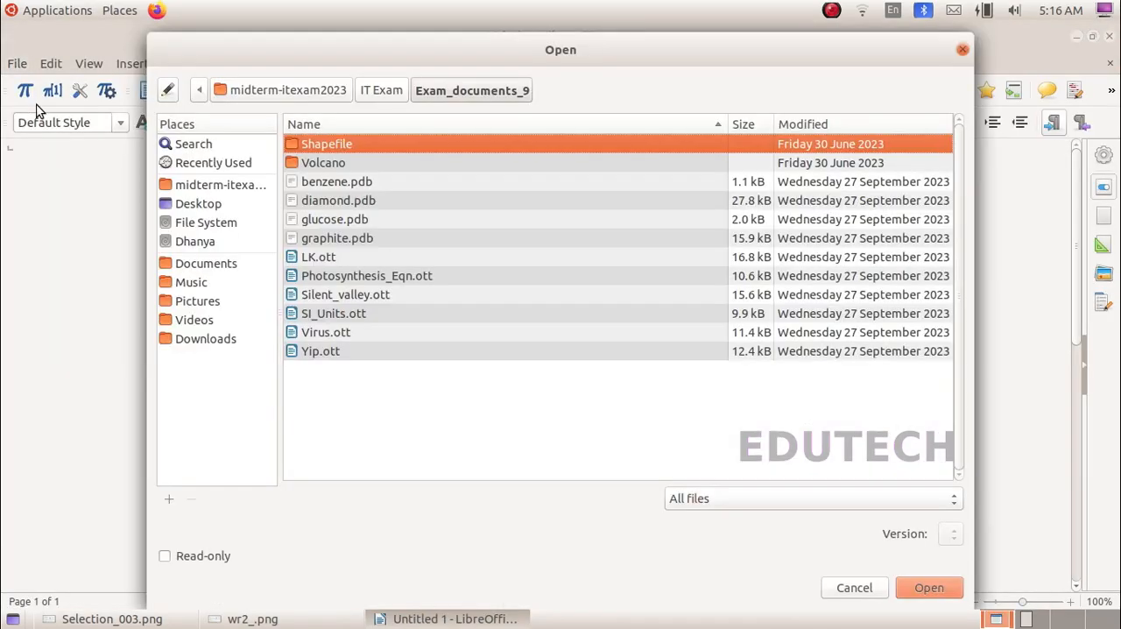
pyautogui.click(207, 184)
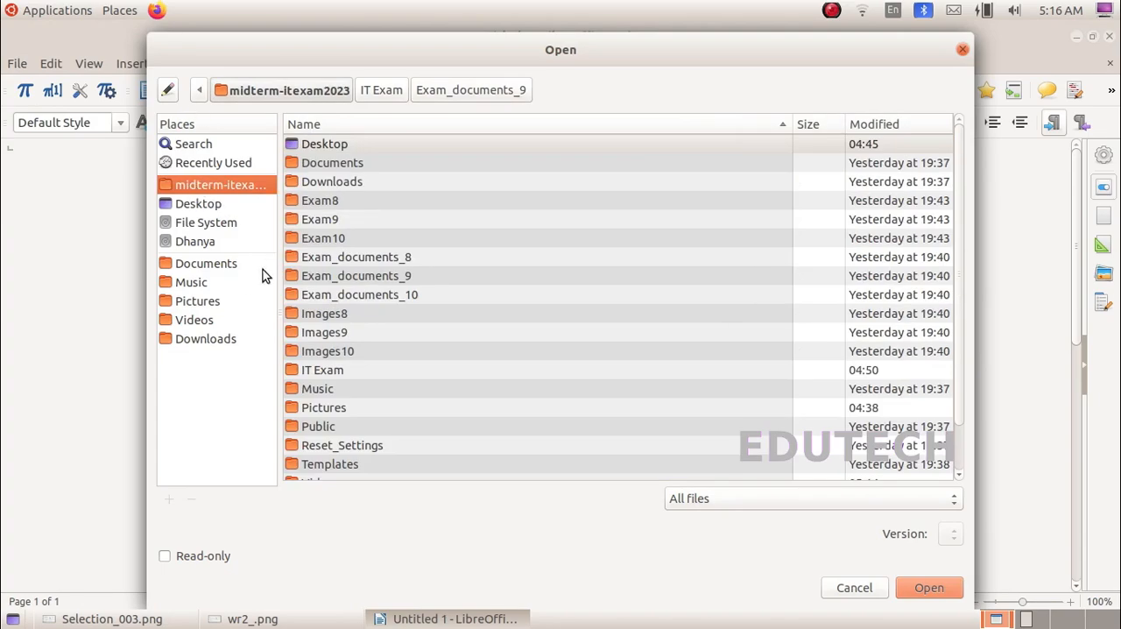
pyautogui.doubleClick(322, 369)
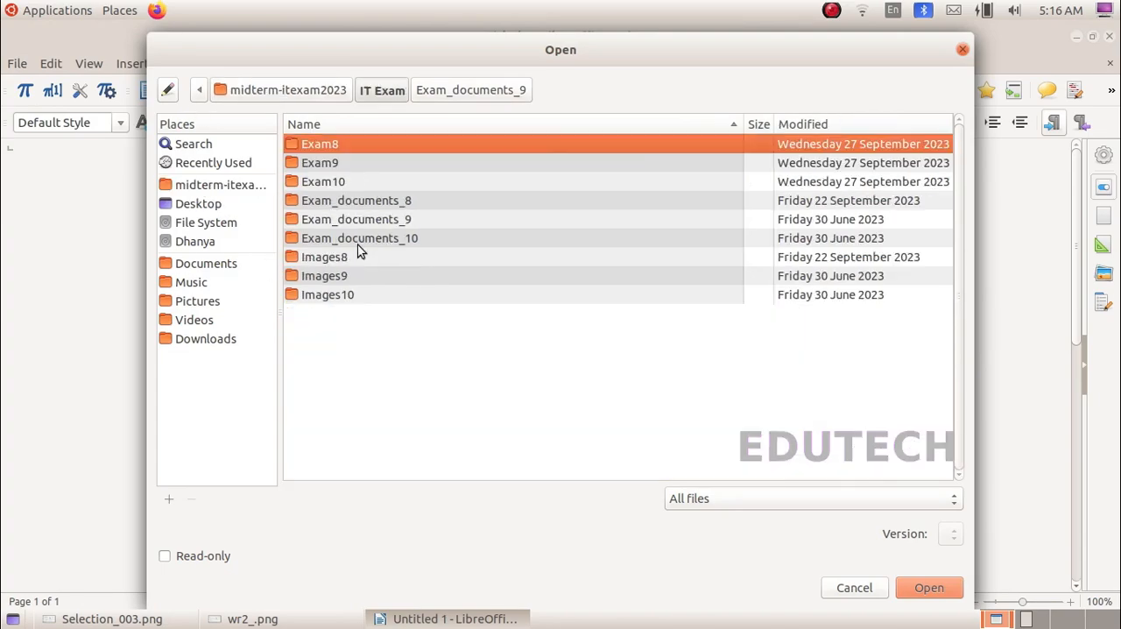
pyautogui.click(381, 223)
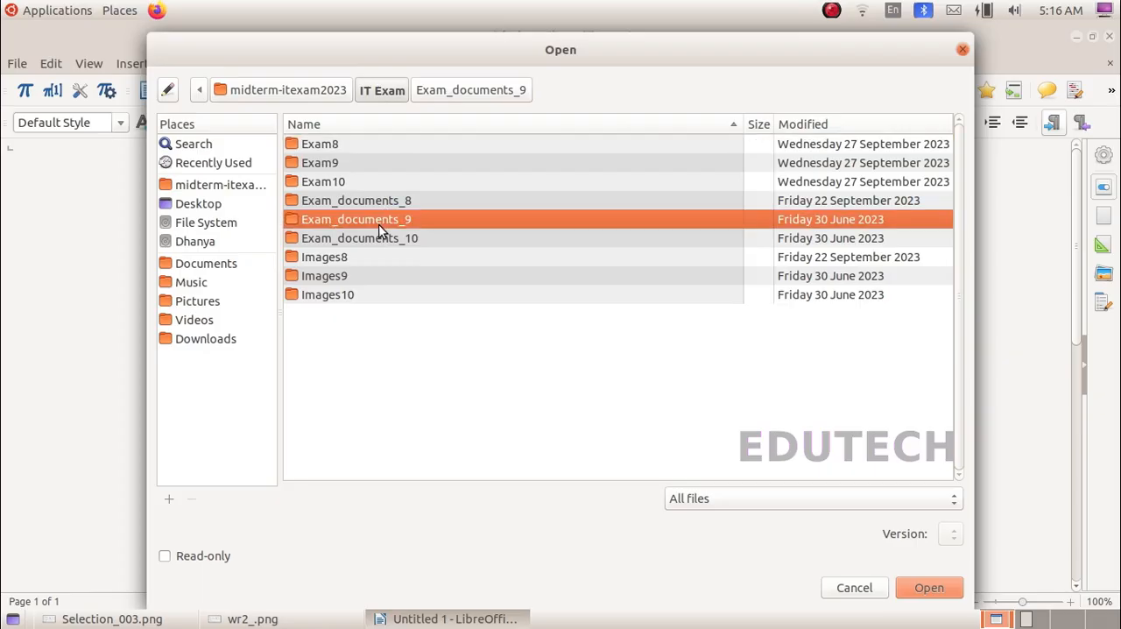
pyautogui.doubleClick(381, 230)
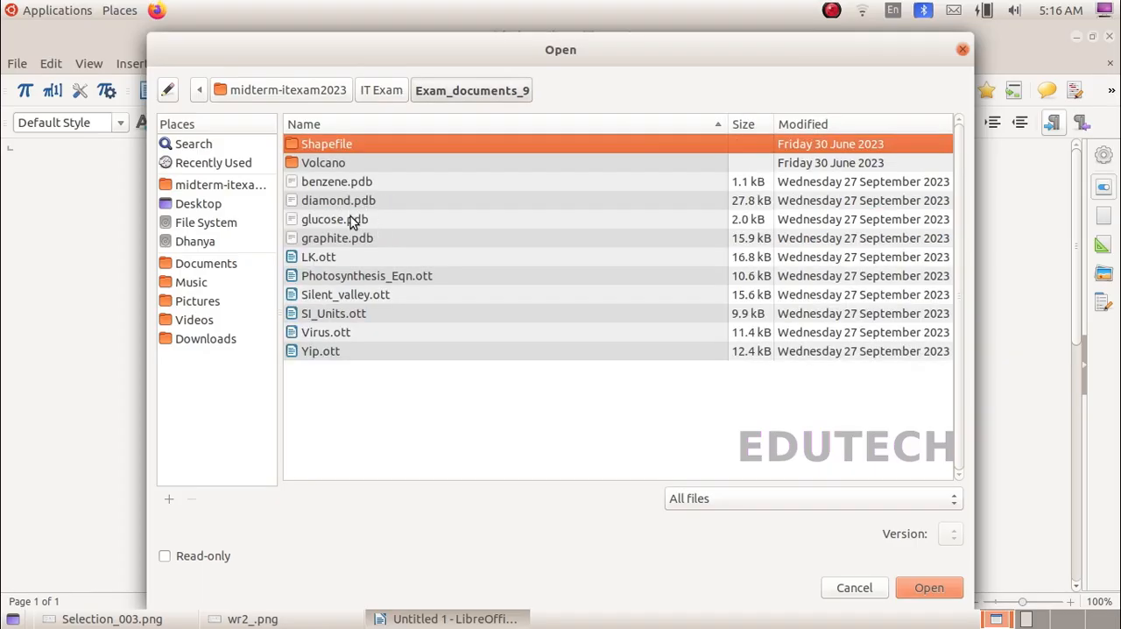
pyautogui.click(349, 257)
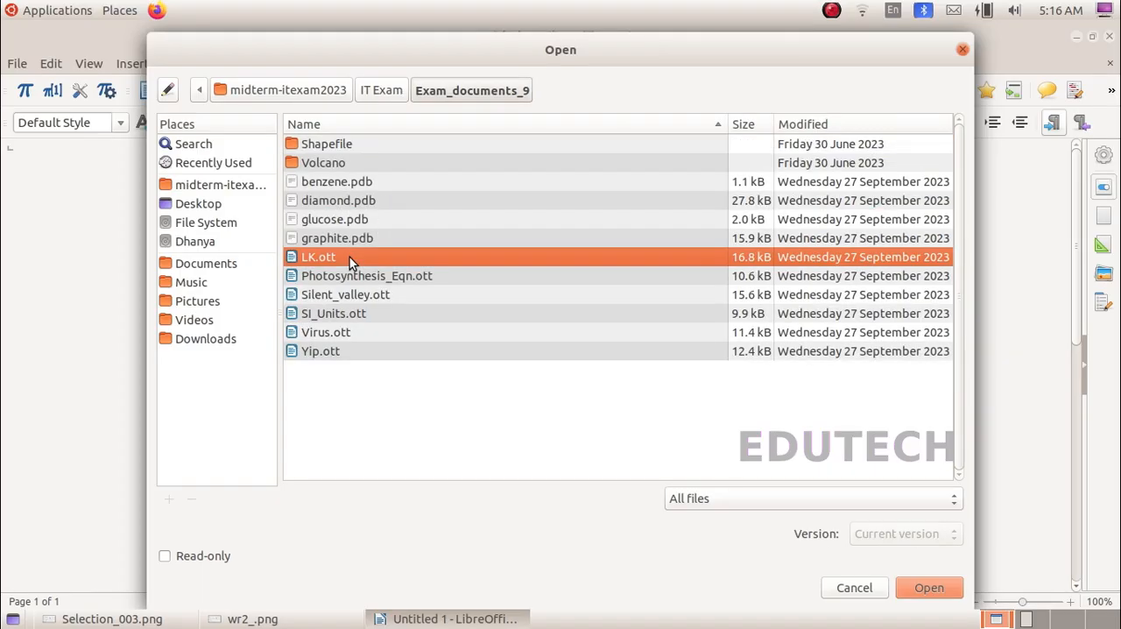
pyautogui.press('Return')
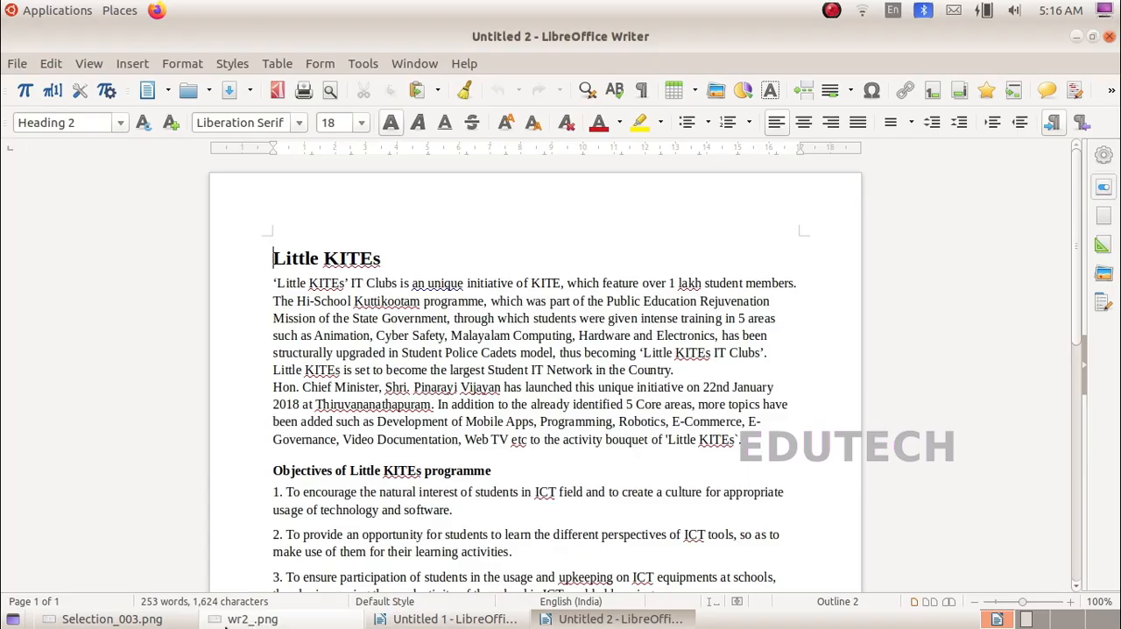
# Step: Consult the task instructions, and with the whole Little KITEs text selected set the page orientation to Landscape
pyautogui.click(245, 618)
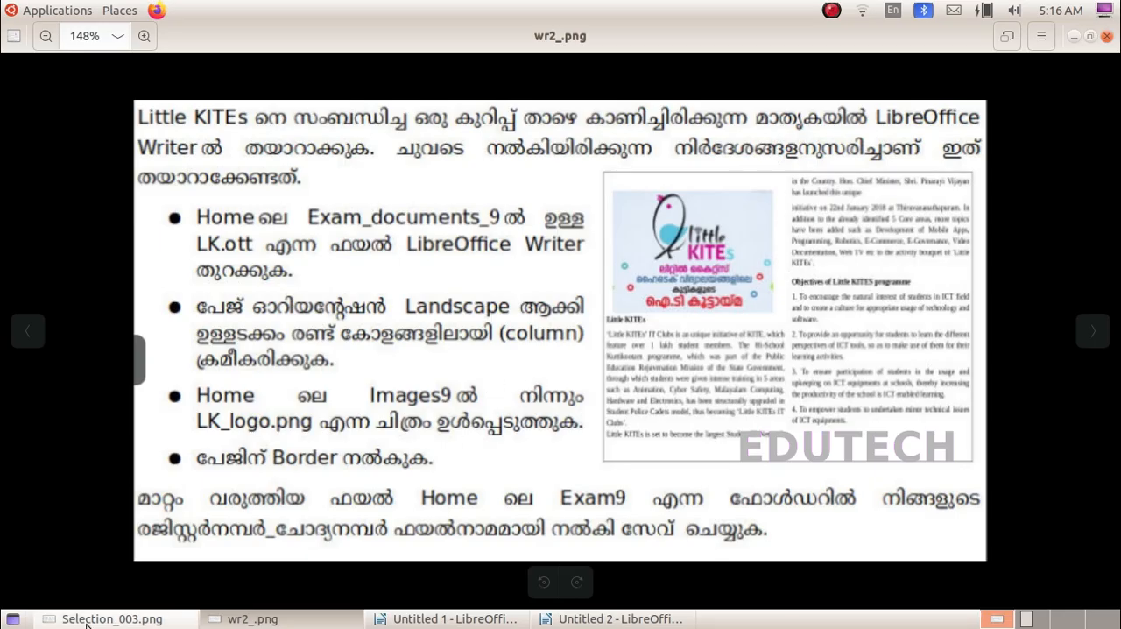
pyautogui.click(113, 619)
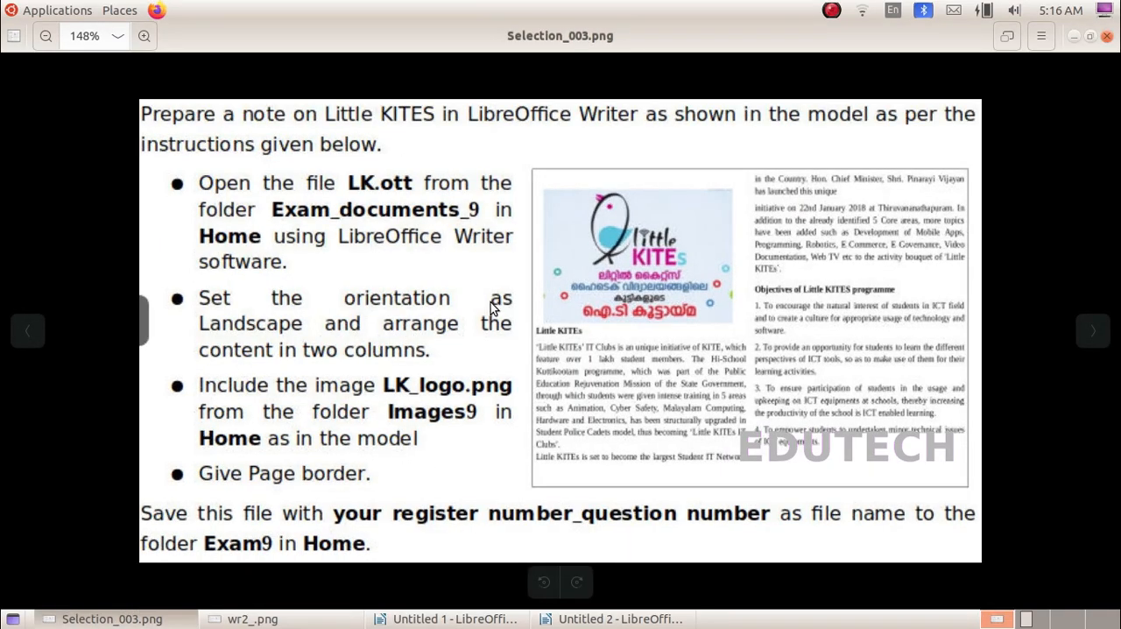
pyautogui.click(571, 620)
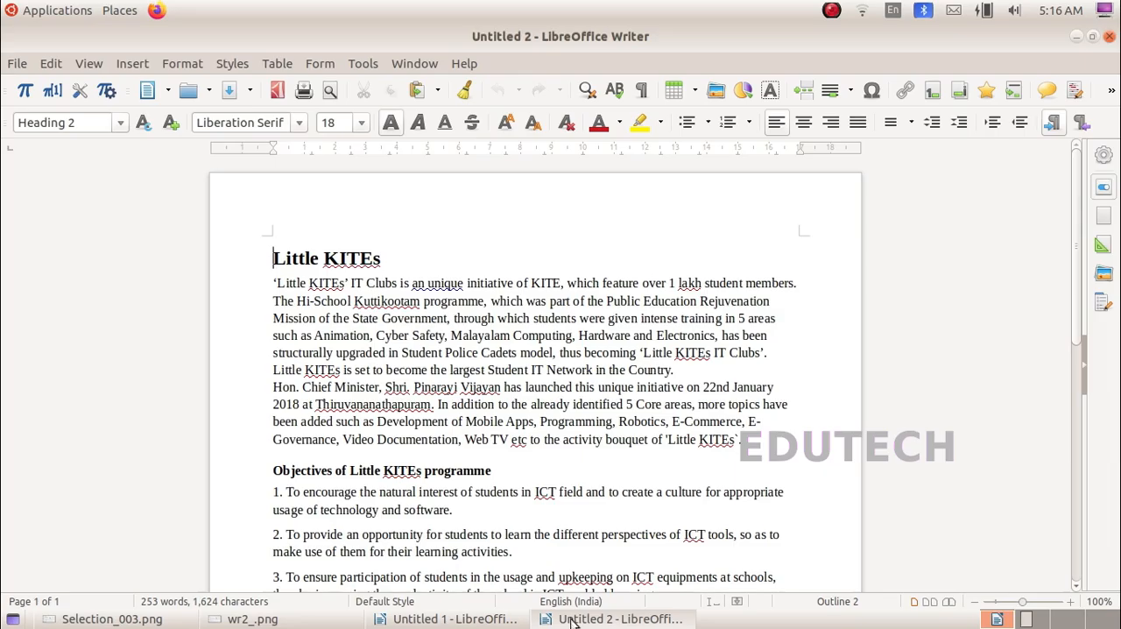
pyautogui.moveTo(271, 258); pyautogui.dragTo(730, 567)
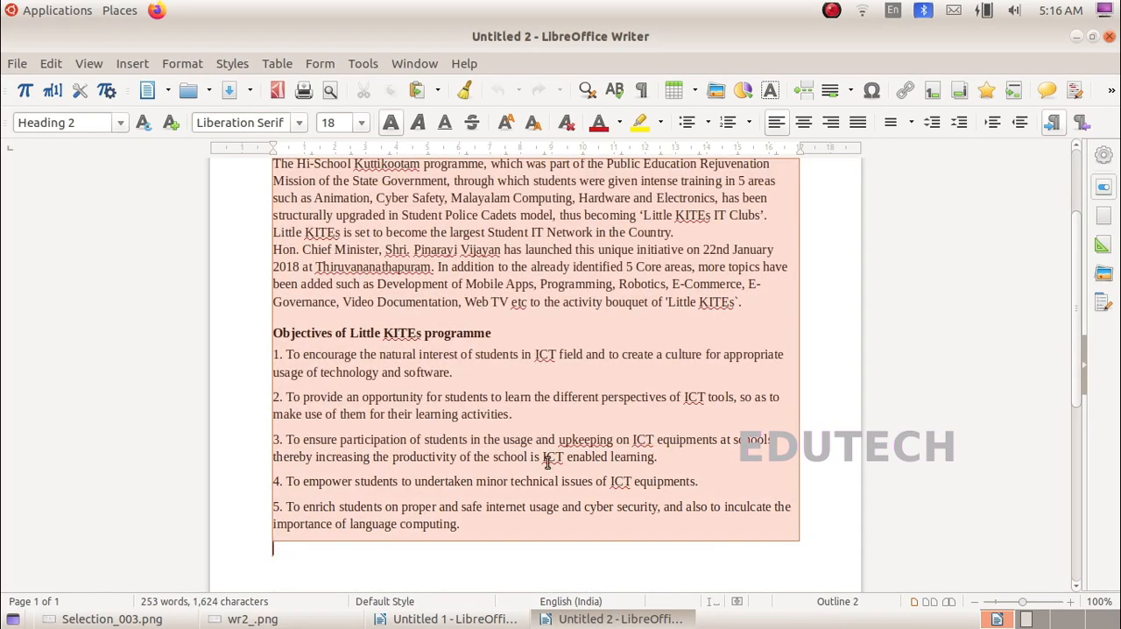
pyautogui.scroll(3, 545, 463)
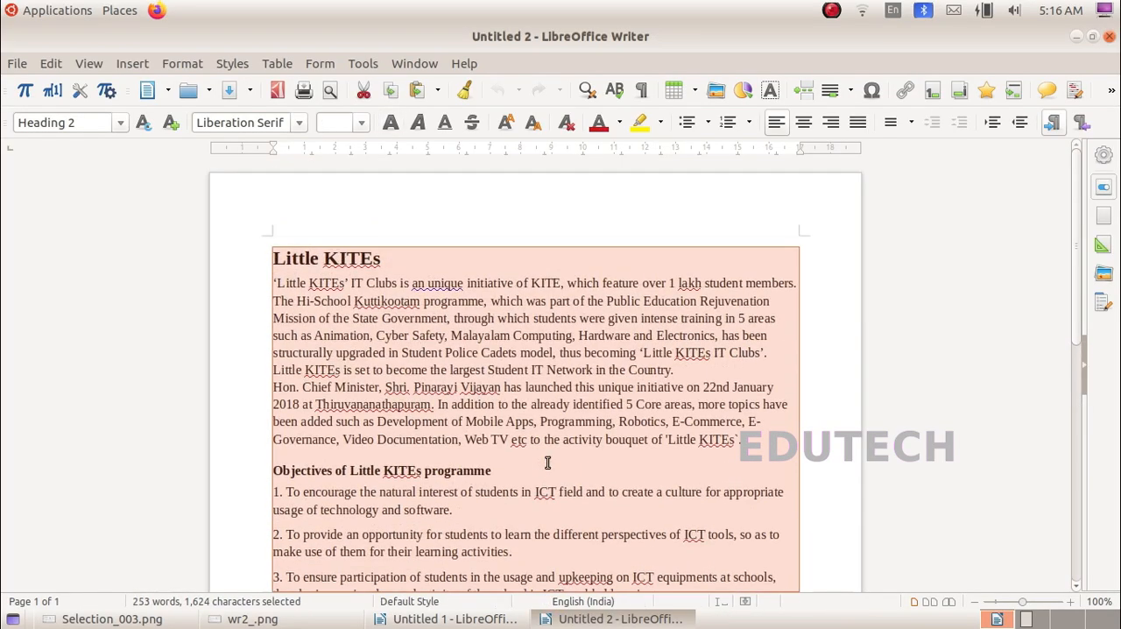
pyautogui.click(184, 66)
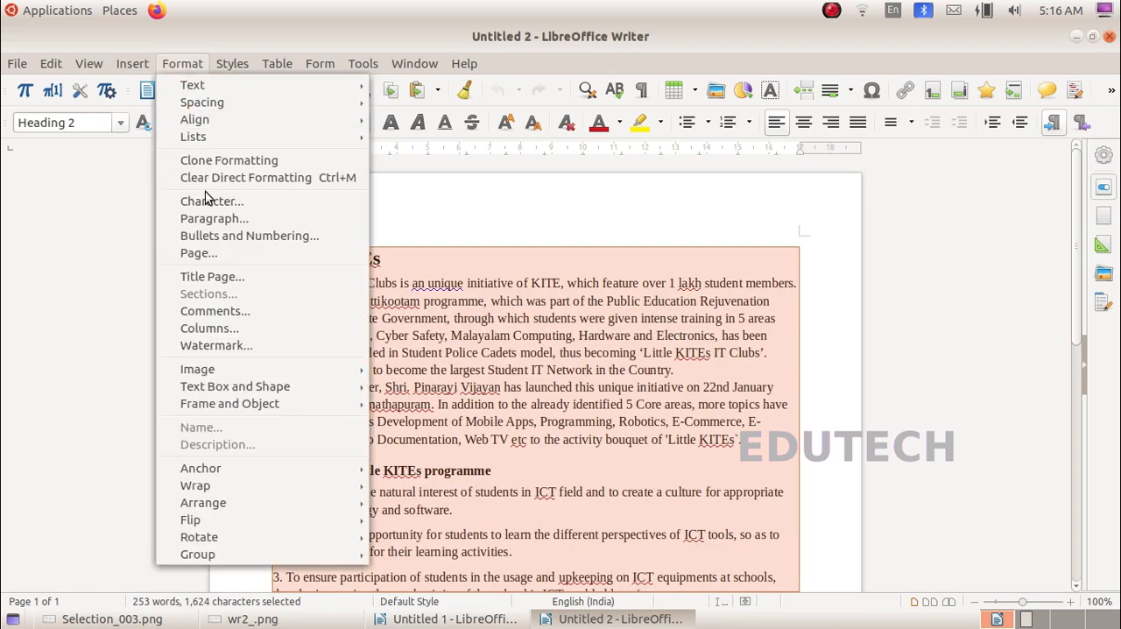
pyautogui.click(216, 254)
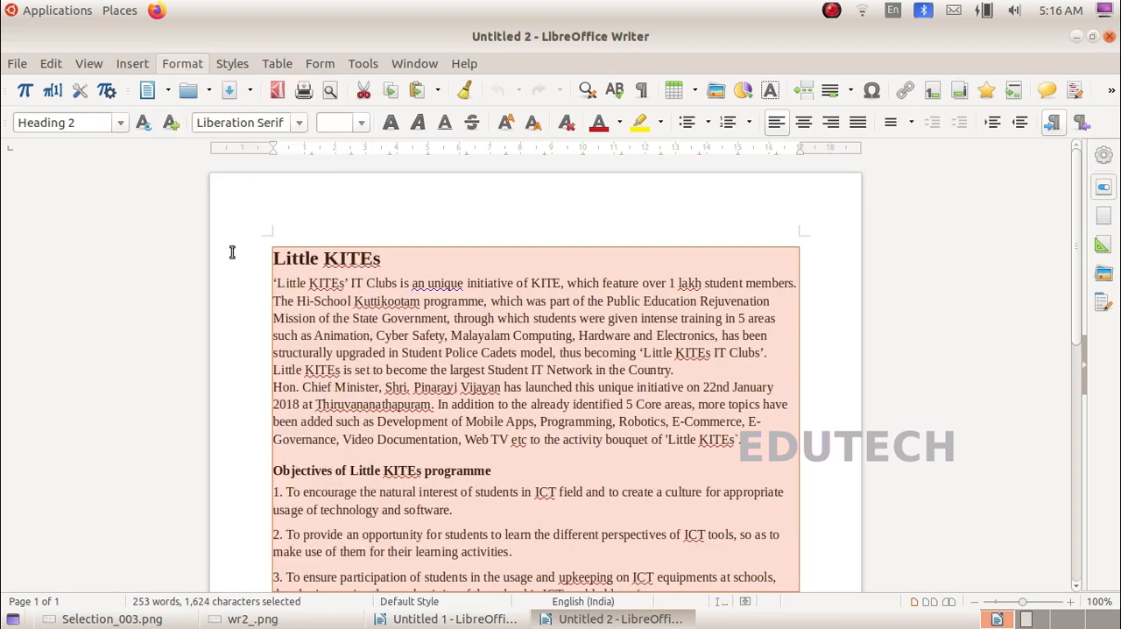
pyautogui.click(250, 100)
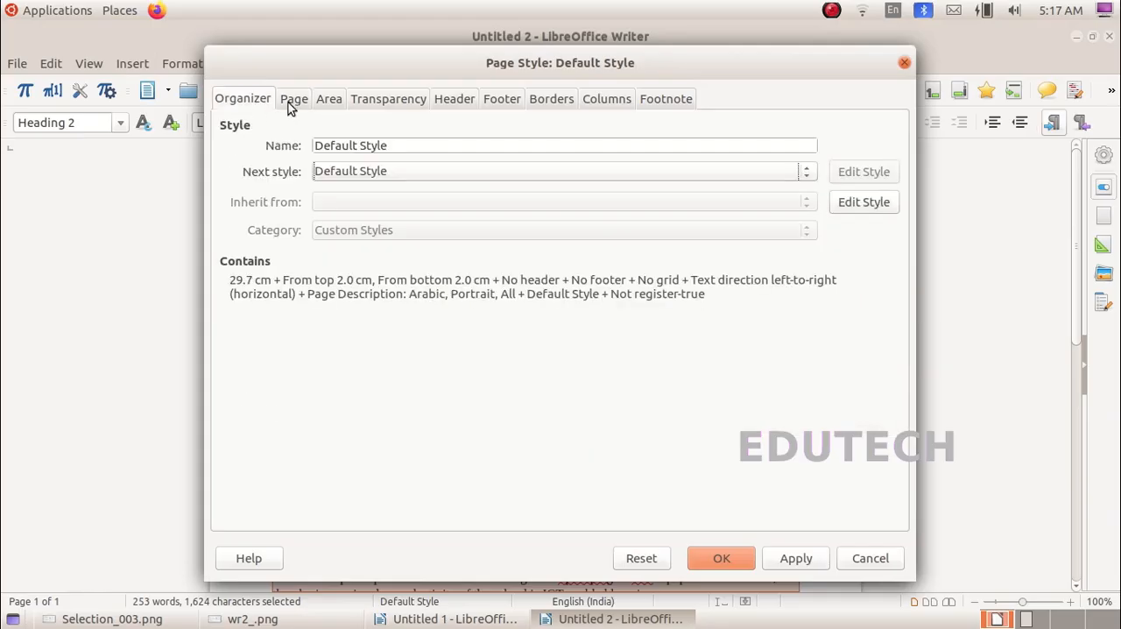
pyautogui.click(290, 101)
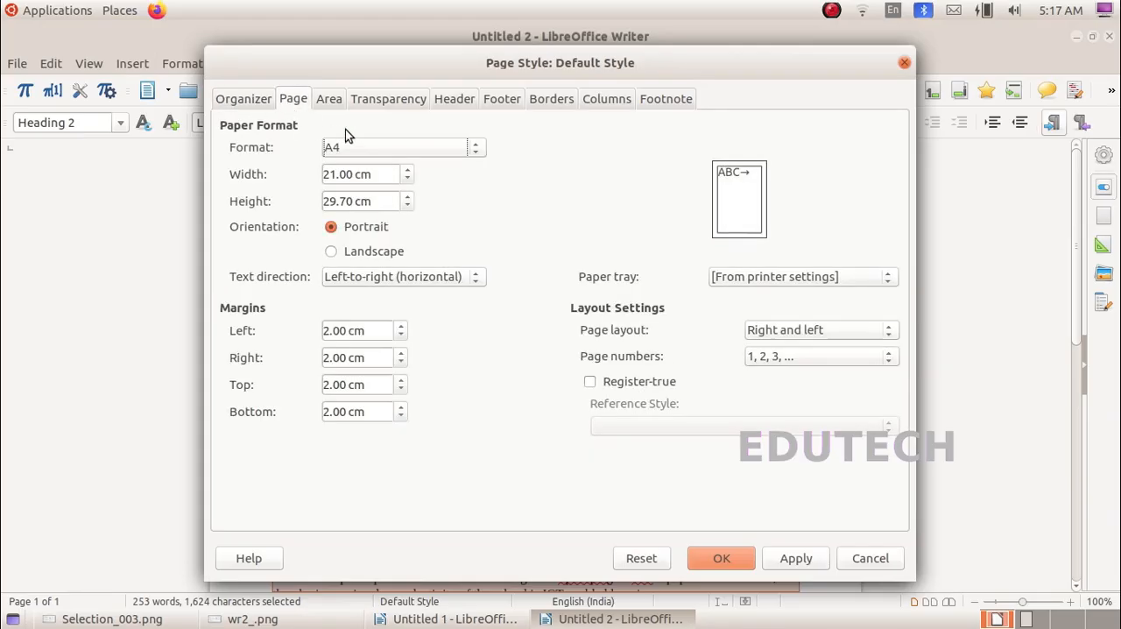
pyautogui.click(332, 252)
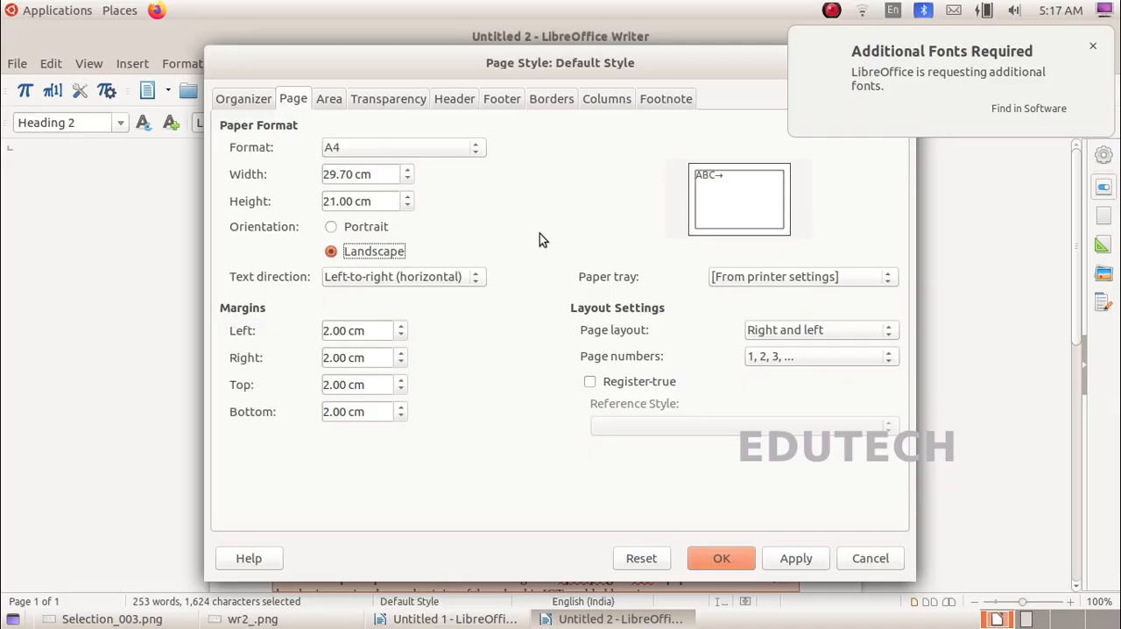
# Step: Set the page style to two equal columns, checking the column requirement in the task instructions
pyautogui.click(594, 101)
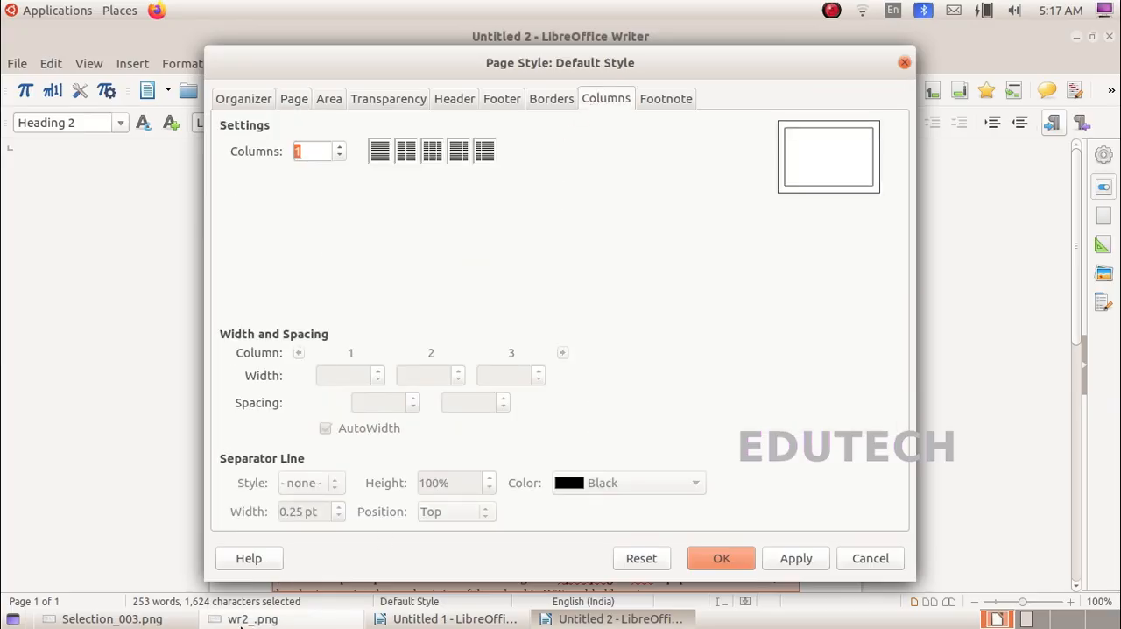
pyautogui.click(112, 619)
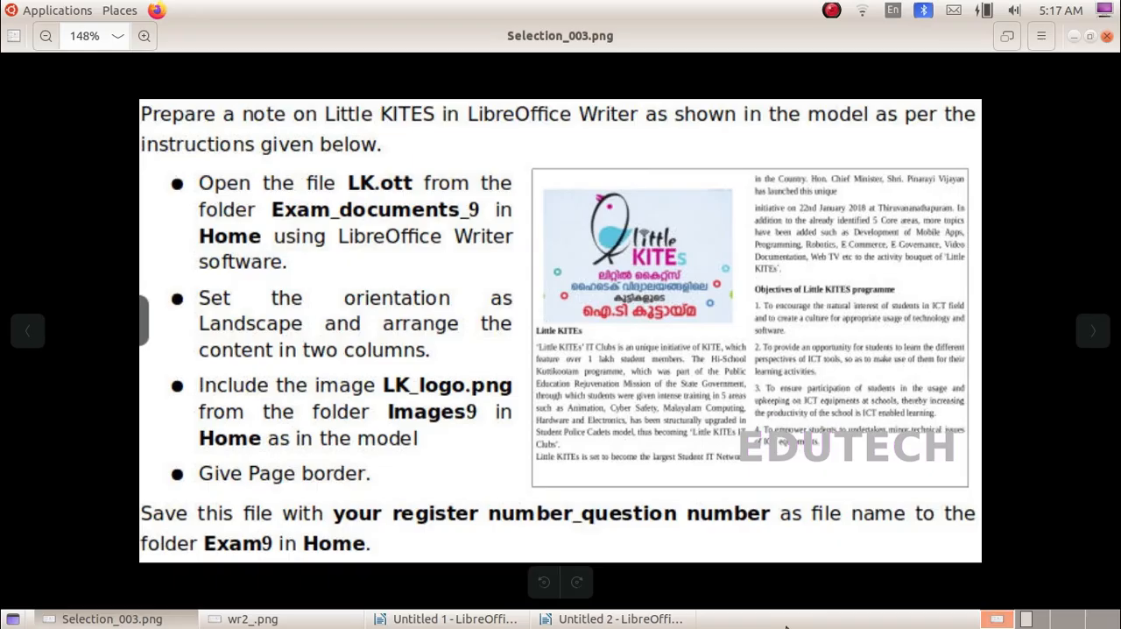
pyautogui.click(620, 618)
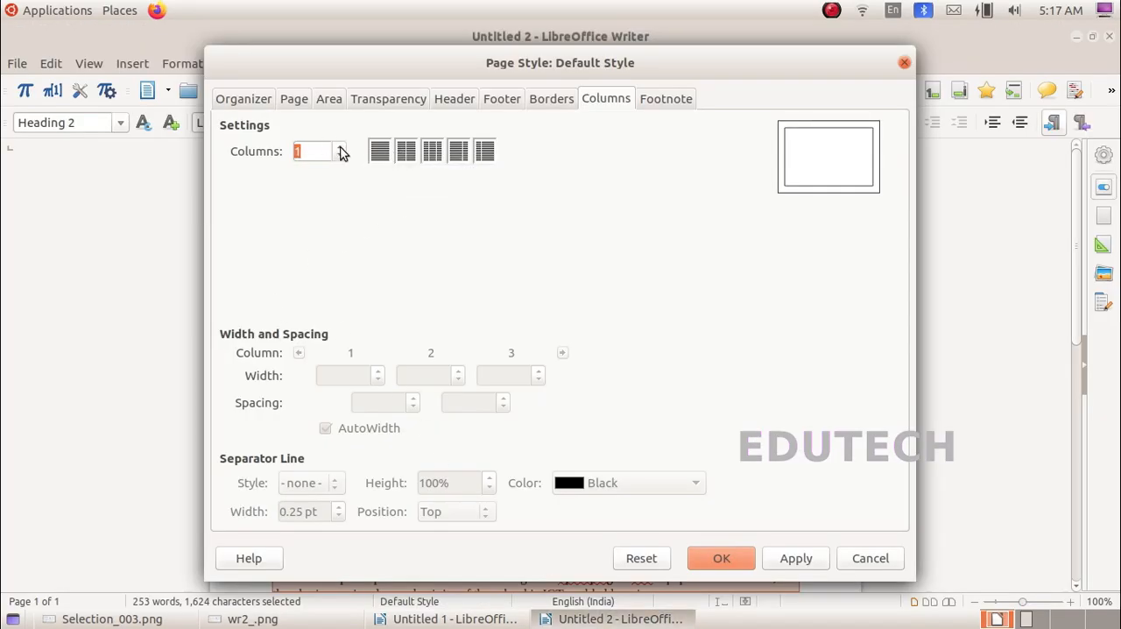
pyautogui.write('2')
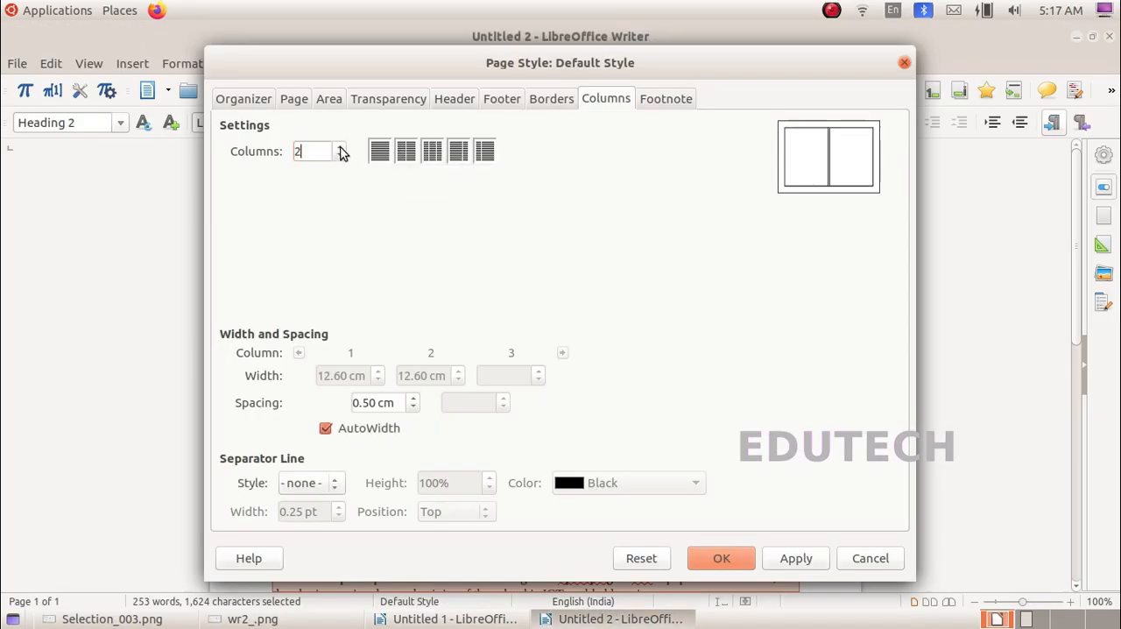
pyautogui.click(408, 153)
# Step: Check the instructions for the page border, add a border on all four sides, and apply the page style changes
pyautogui.click(157, 619)
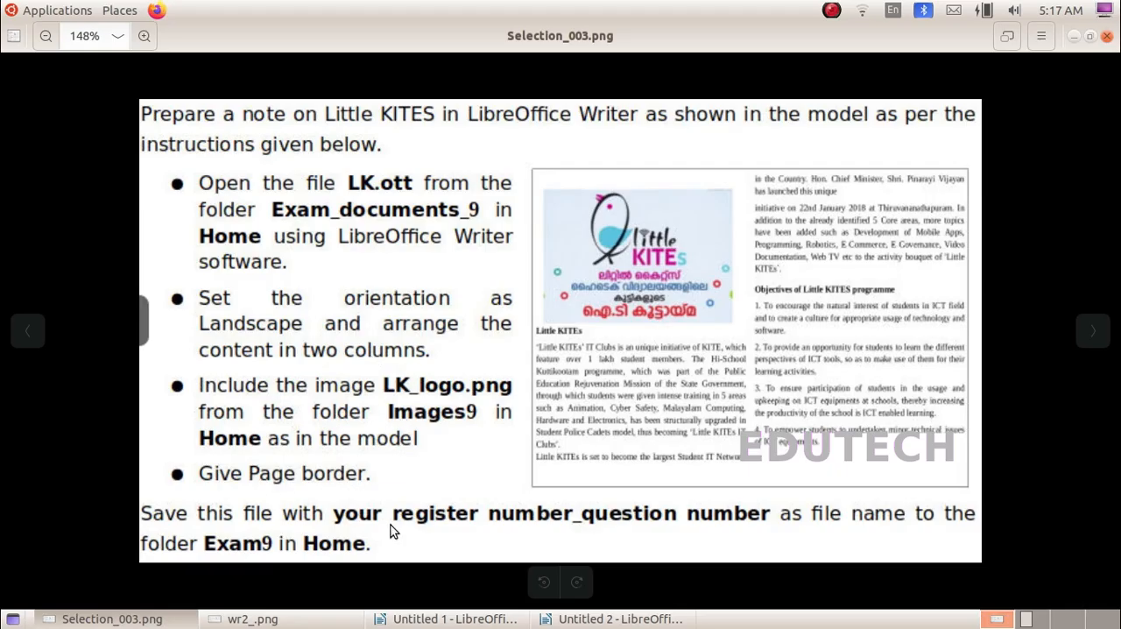
pyautogui.click(571, 620)
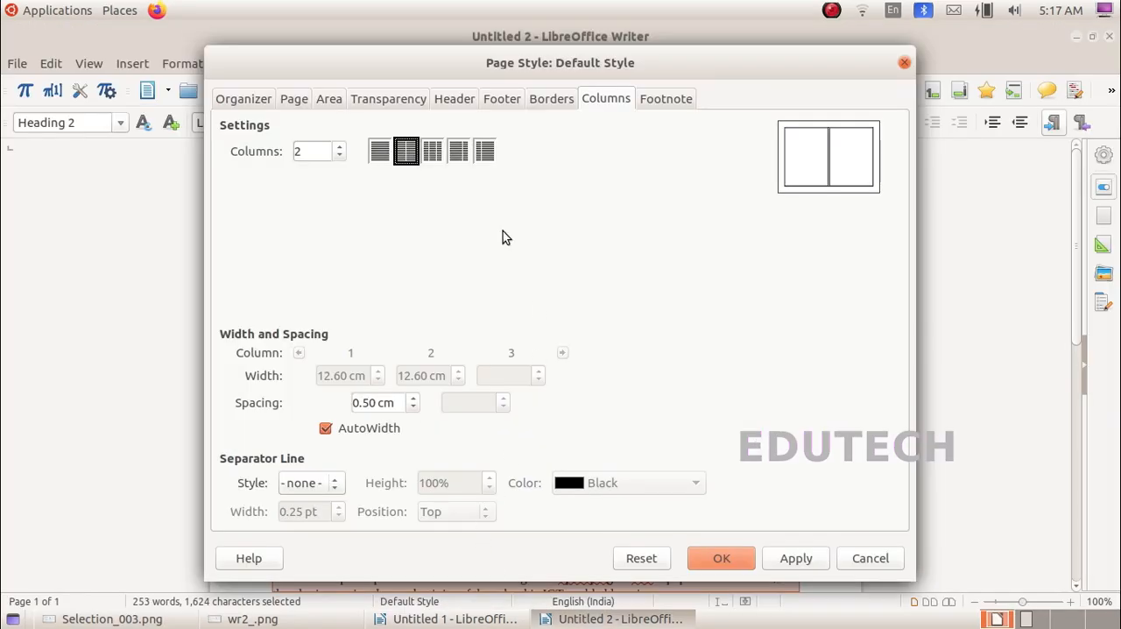
pyautogui.click(551, 100)
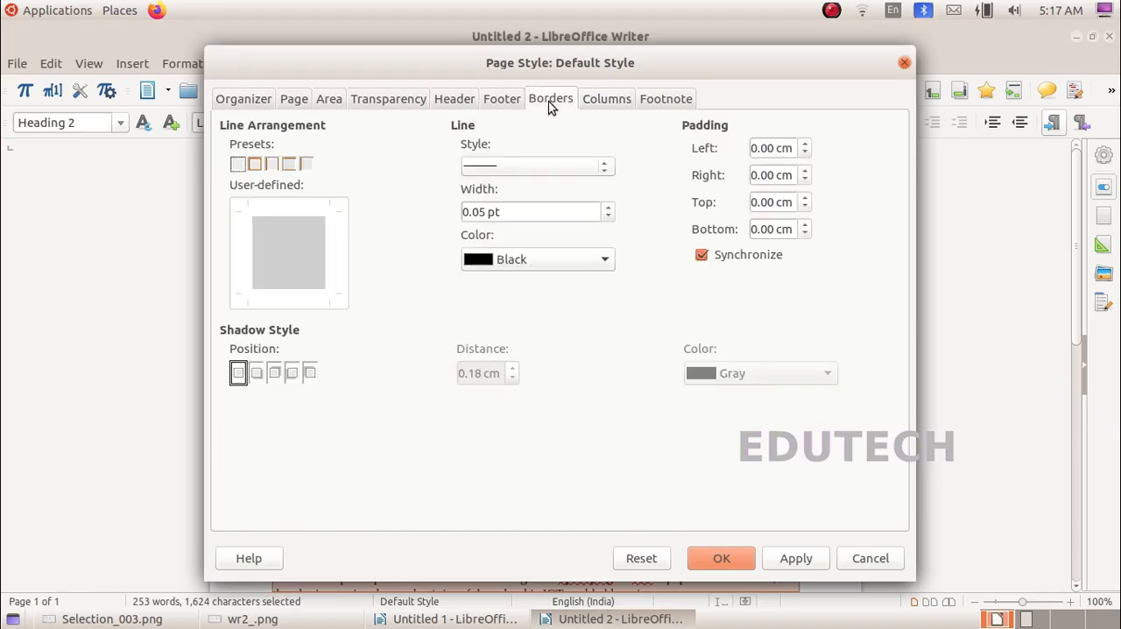
pyautogui.click(256, 166)
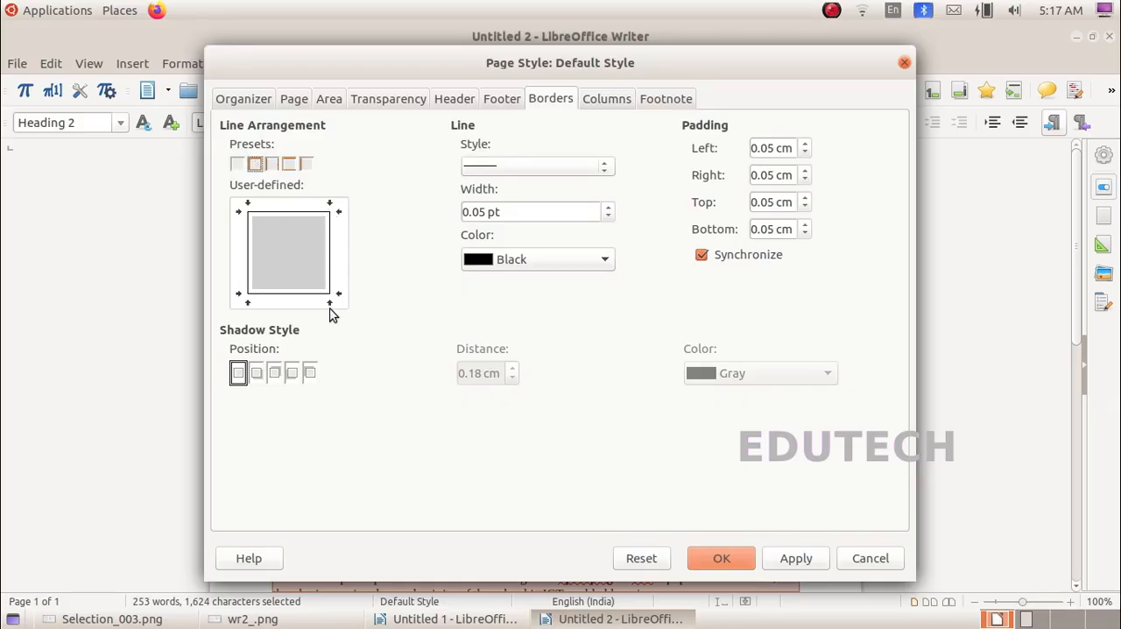
pyautogui.click(273, 164)
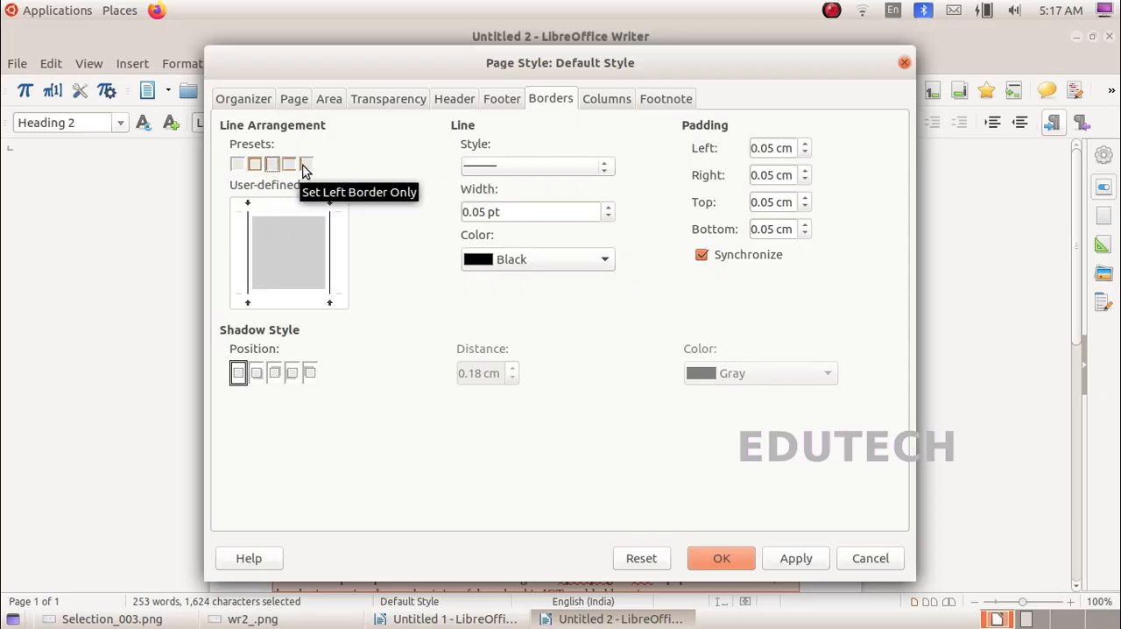
pyautogui.click(258, 166)
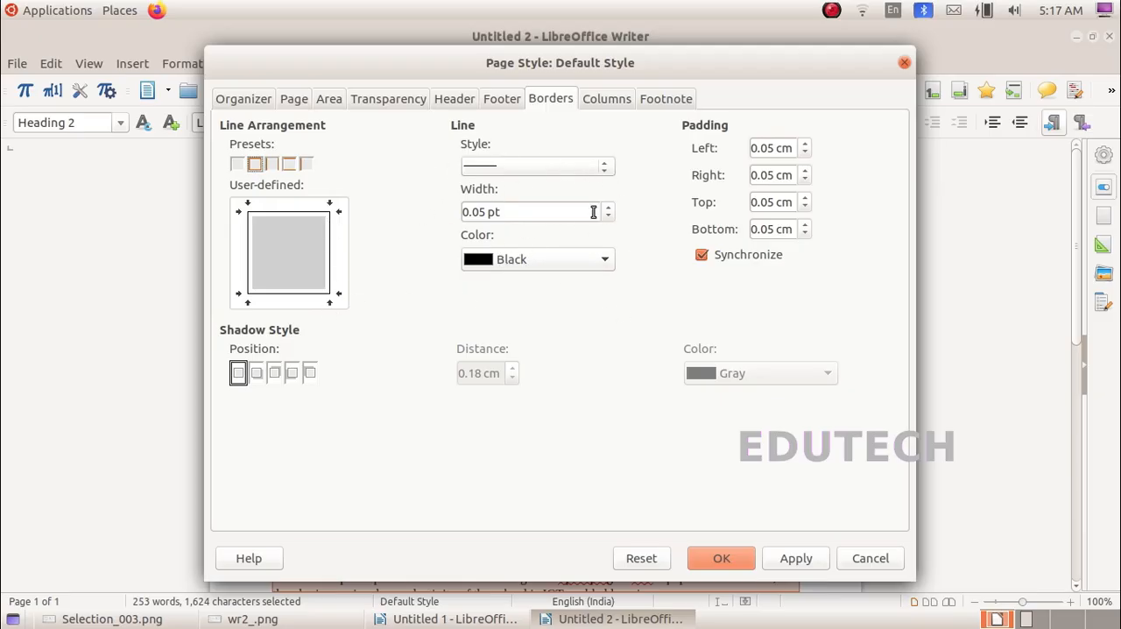
pyautogui.click(793, 558)
pyautogui.click(721, 559)
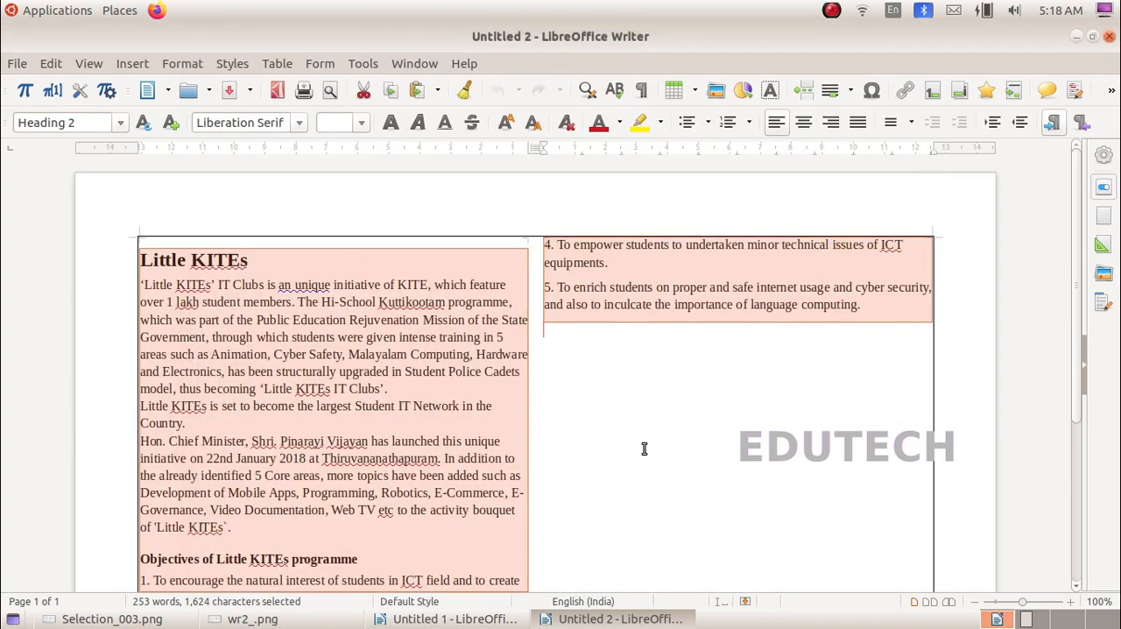
# Step: Check the sample layout in the task instructions, and add two blank lines below the Little KITEs heading
pyautogui.scroll(-5, 627, 467)
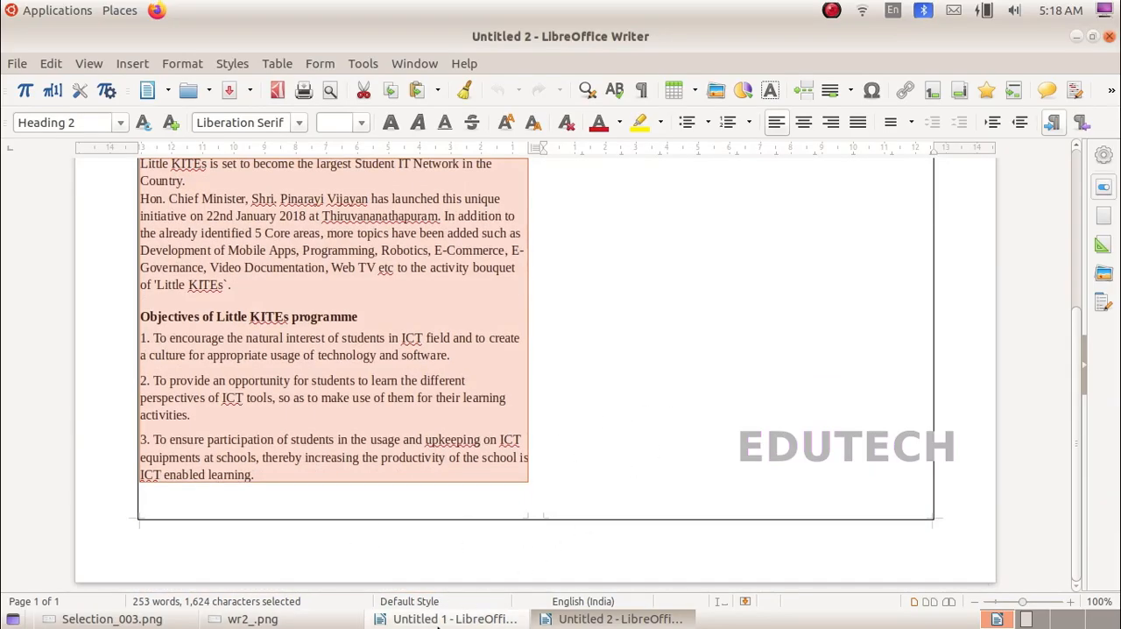
pyautogui.click(440, 622)
pyautogui.click(307, 623)
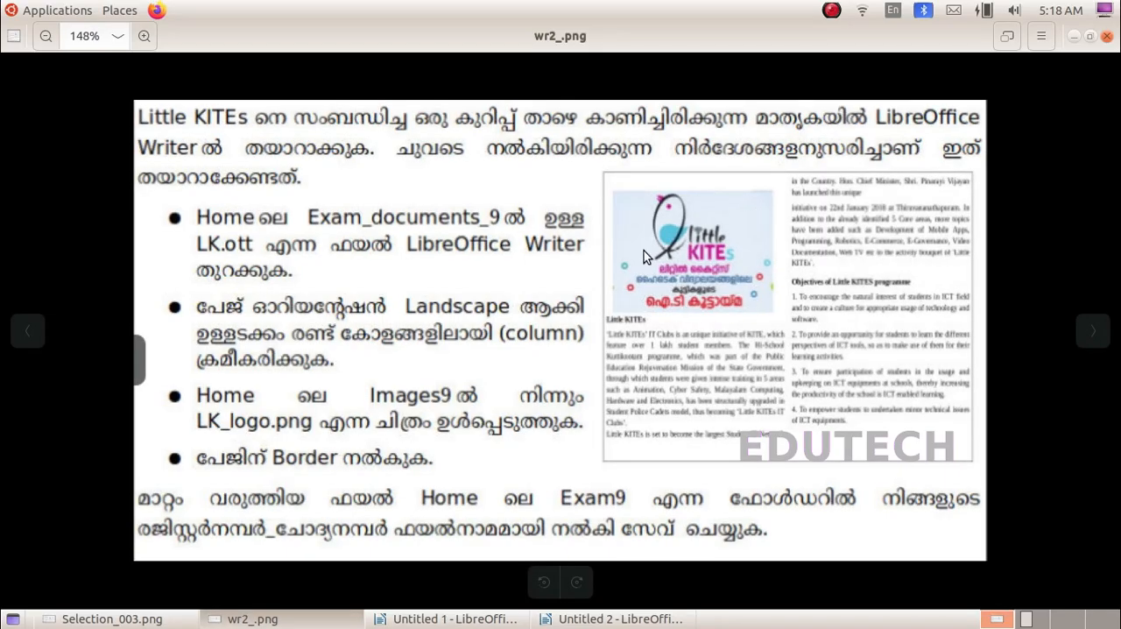
pyautogui.click(620, 618)
pyautogui.scroll(5, 260, 339)
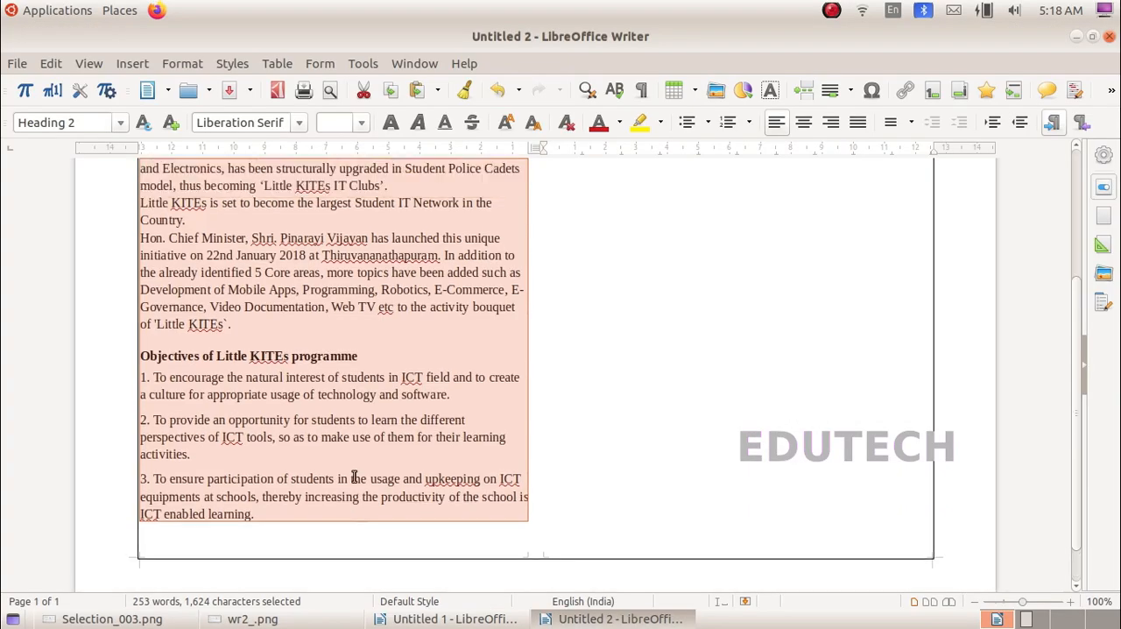
pyautogui.click(274, 226)
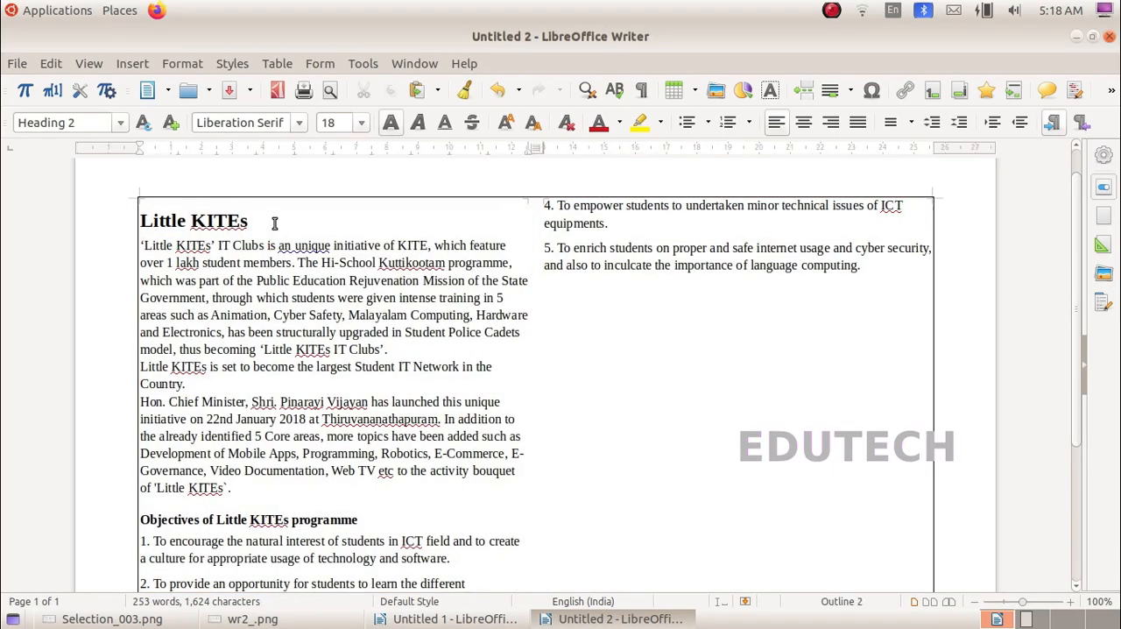
pyautogui.press('Return')
pyautogui.press('Return')
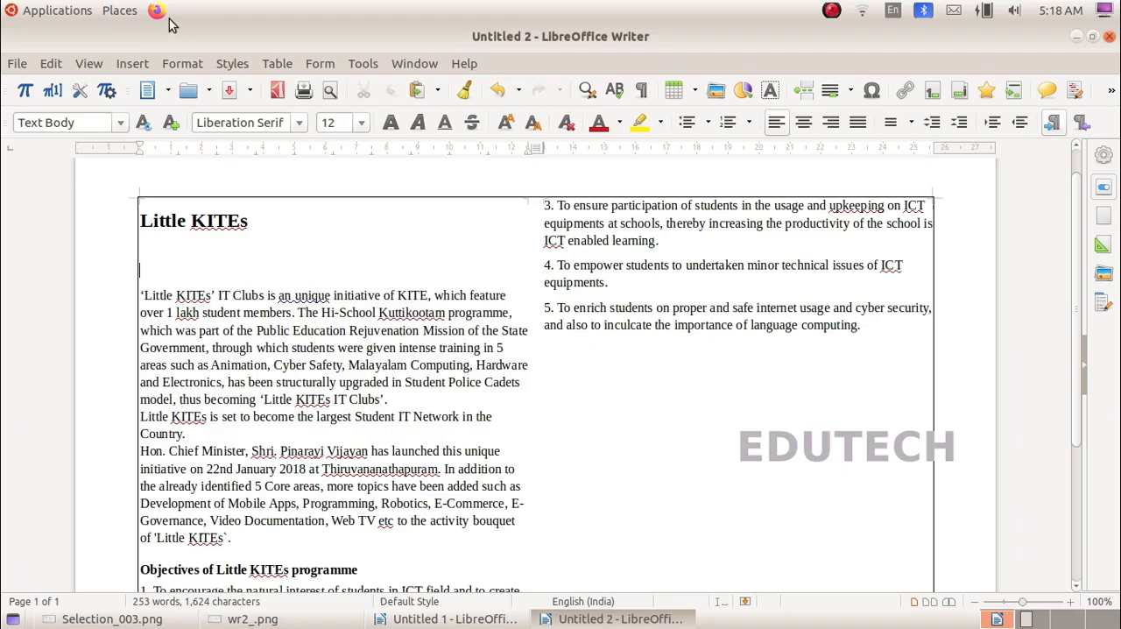
# Step: Insert the image LK_logo.png from the Images9 folder inside IT Exam below the heading
pyautogui.click(133, 63)
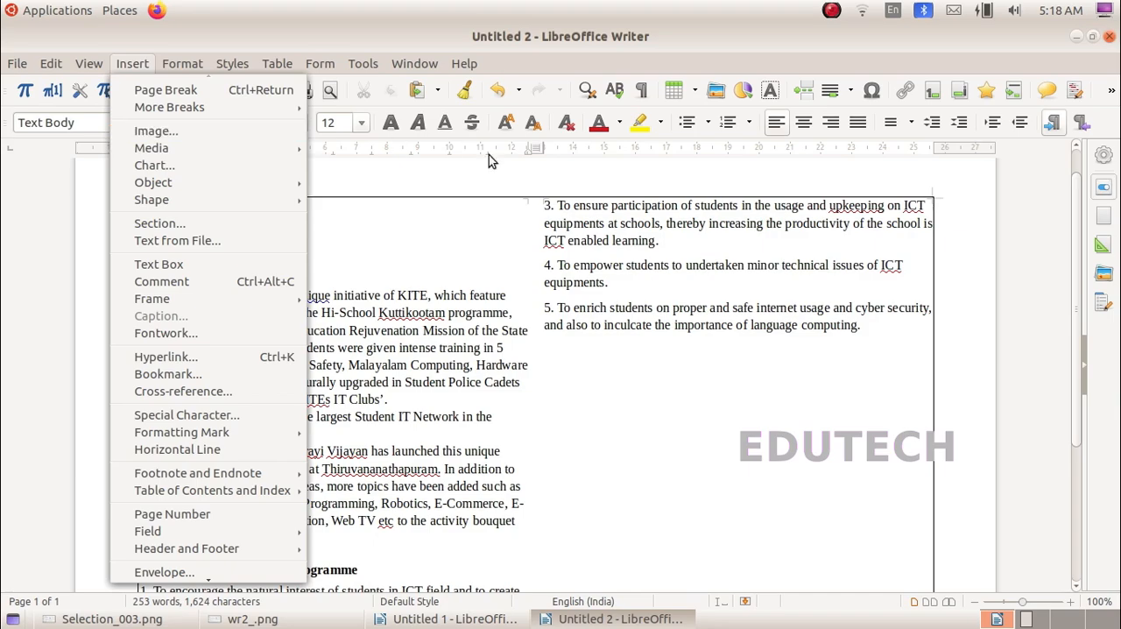
pyautogui.click(715, 90)
pyautogui.click(715, 90)
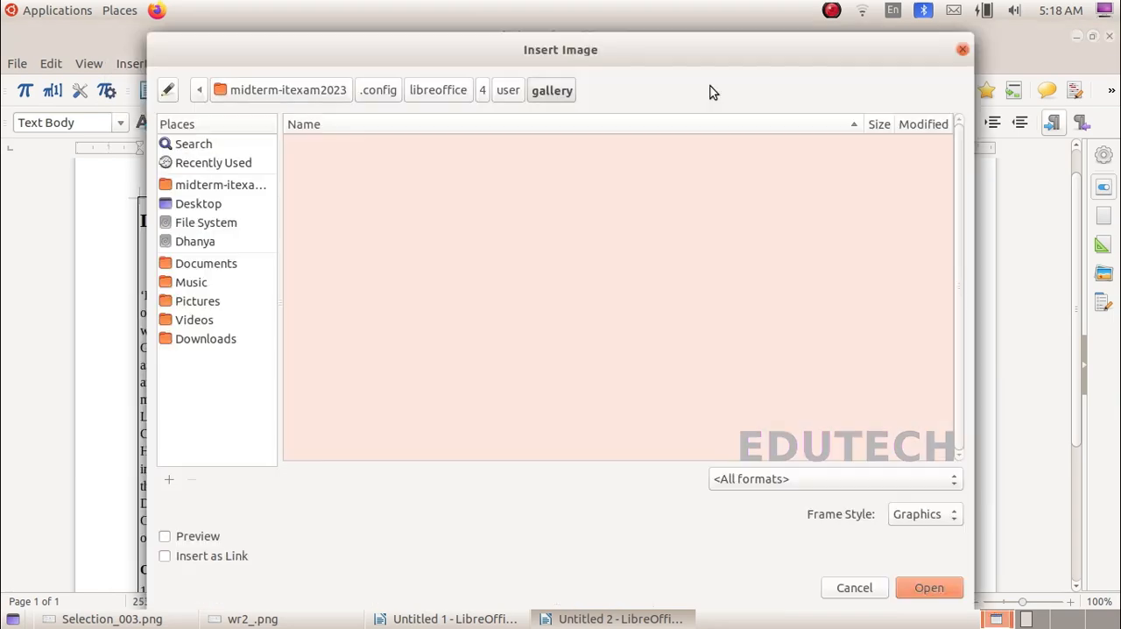
pyautogui.click(201, 185)
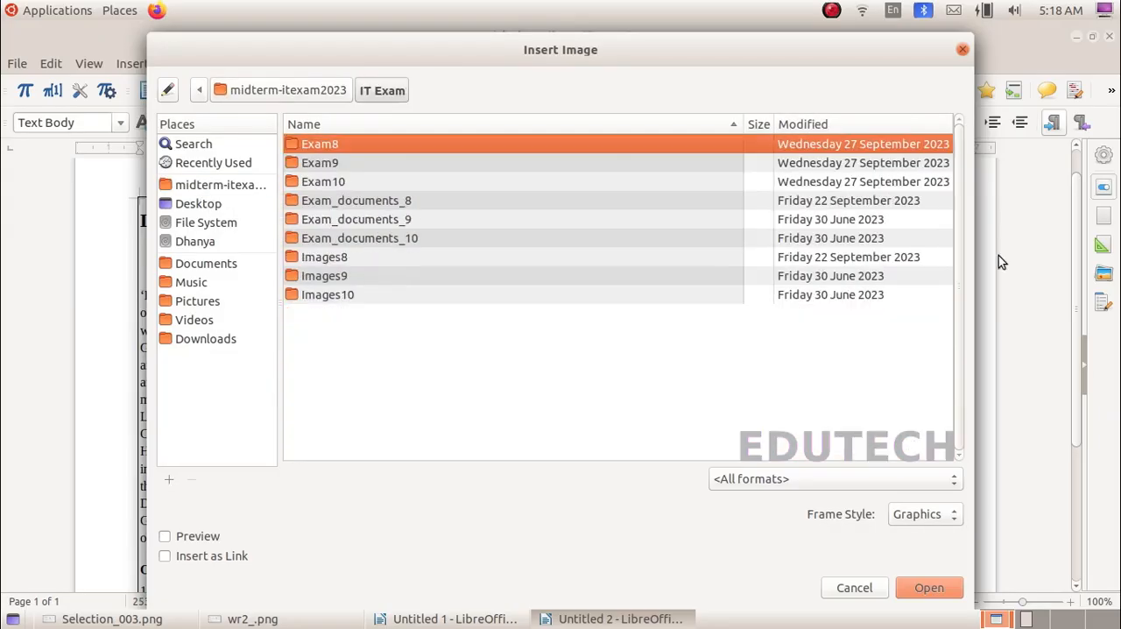
pyautogui.click(252, 618)
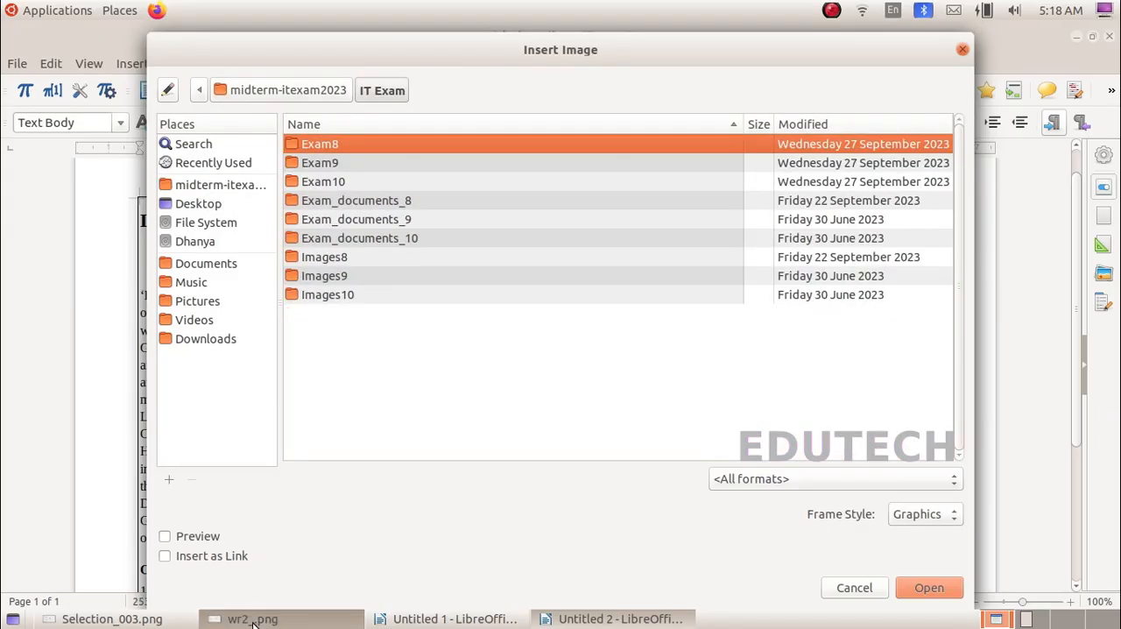
pyautogui.click(548, 619)
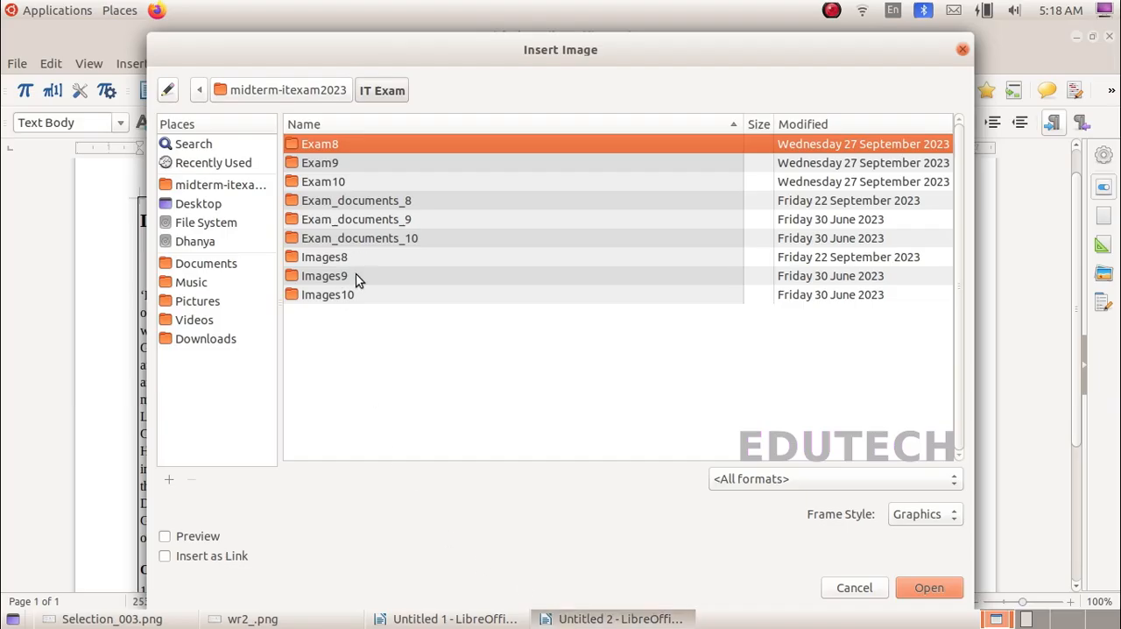
pyautogui.doubleClick(324, 275)
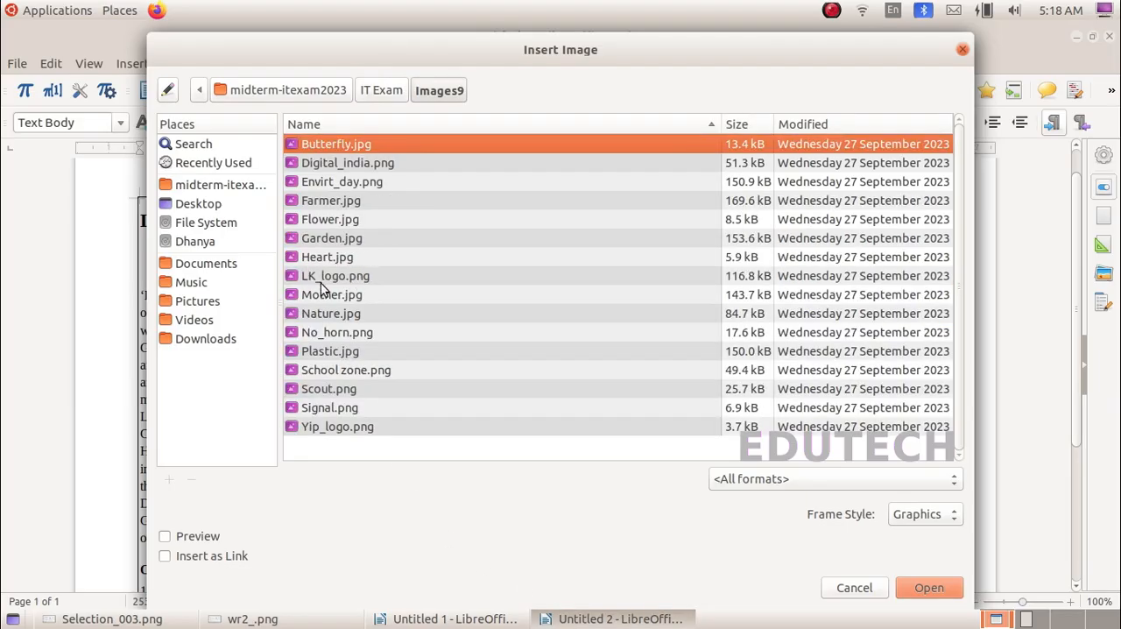
pyautogui.click(323, 279)
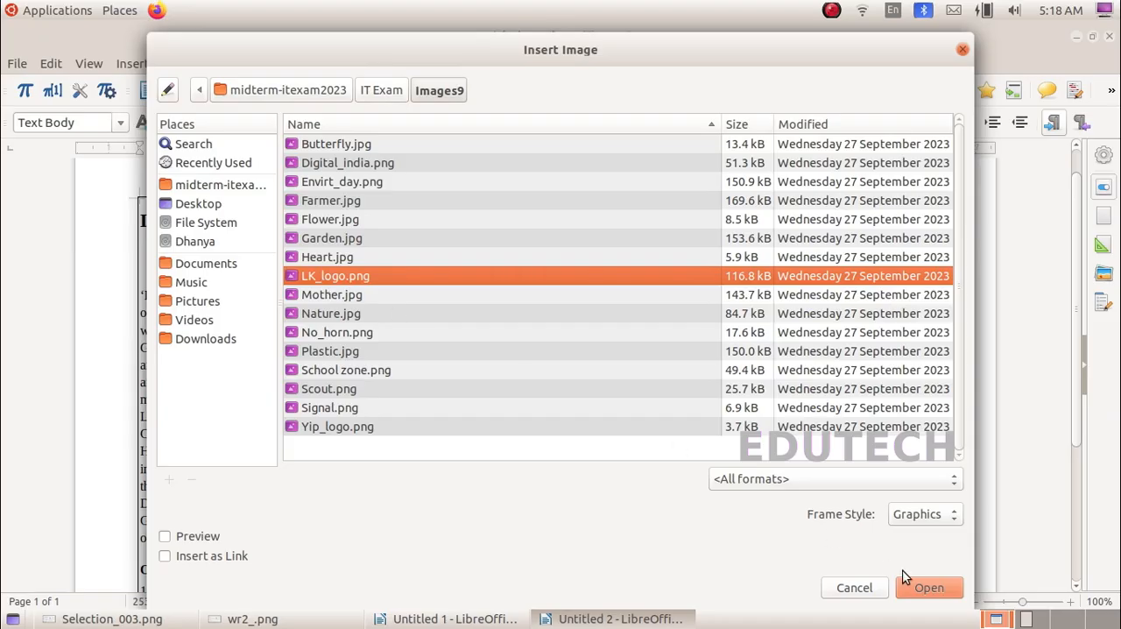
pyautogui.click(918, 592)
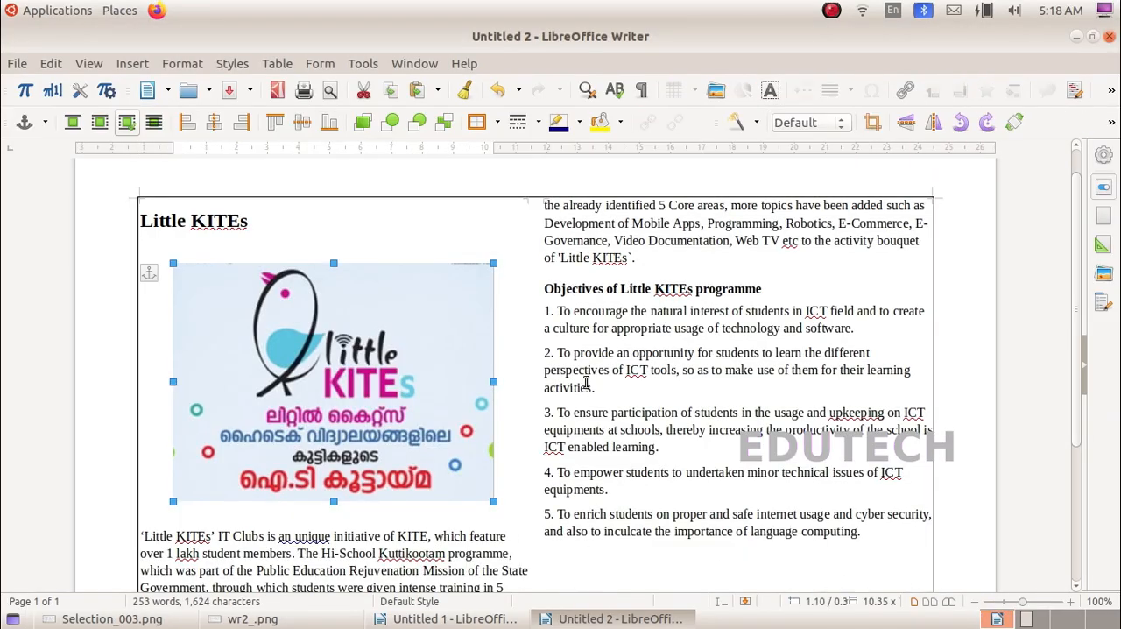
# Step: Compare the page with the sample in the task instructions, and add a blank line below the logo image
pyautogui.scroll(-2, 590, 377)
pyautogui.scroll(-3, 590, 384)
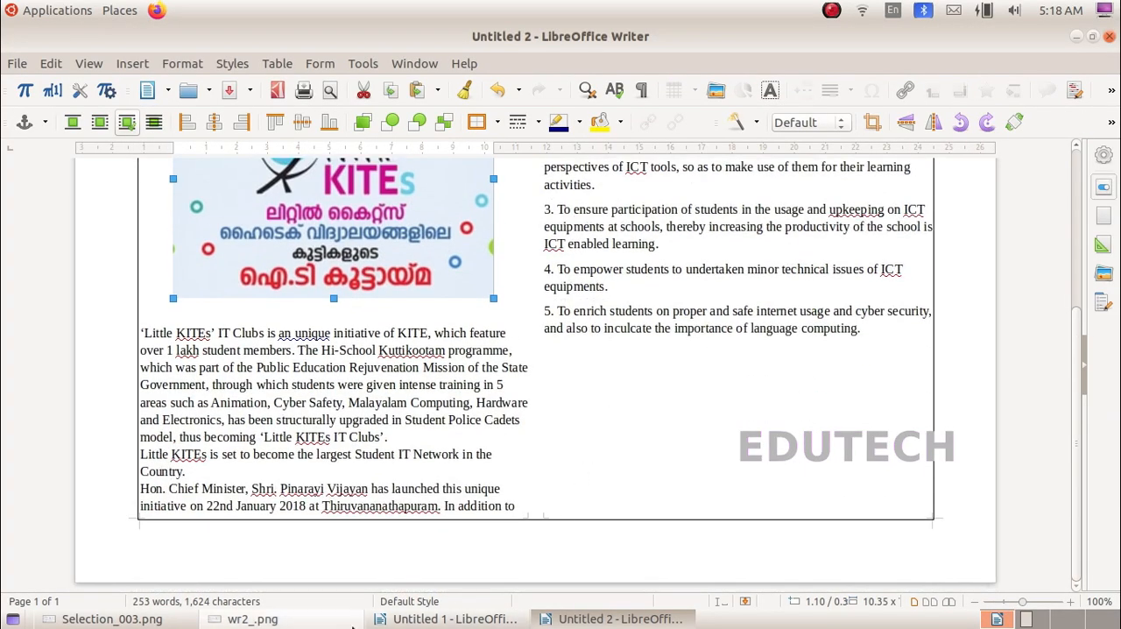
pyautogui.click(312, 618)
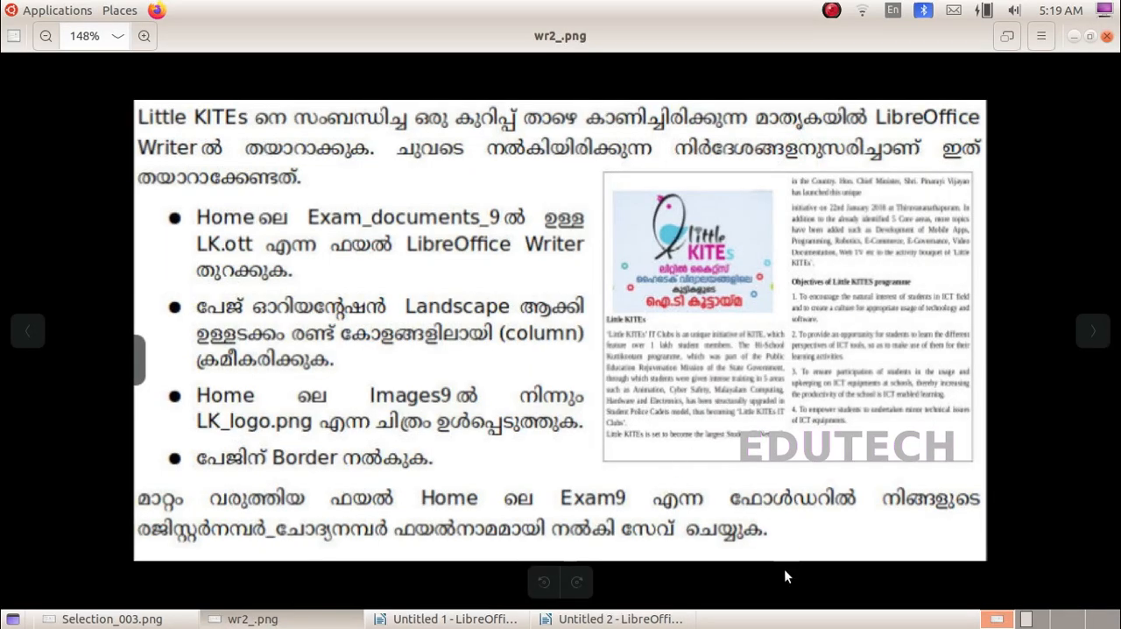
pyautogui.click(666, 619)
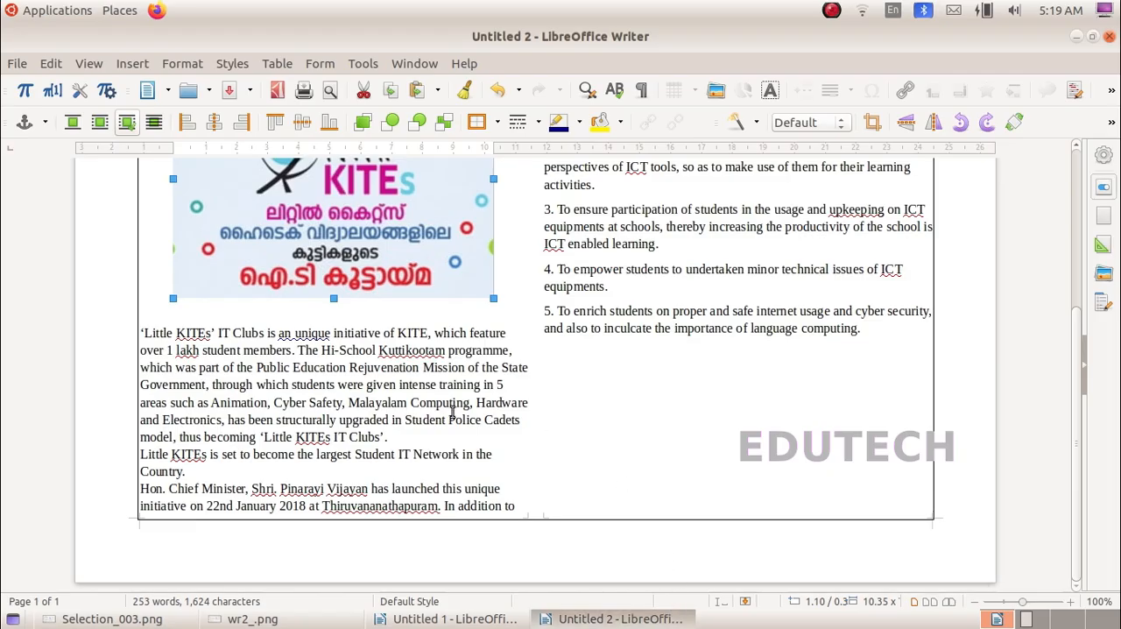
pyautogui.click(273, 316)
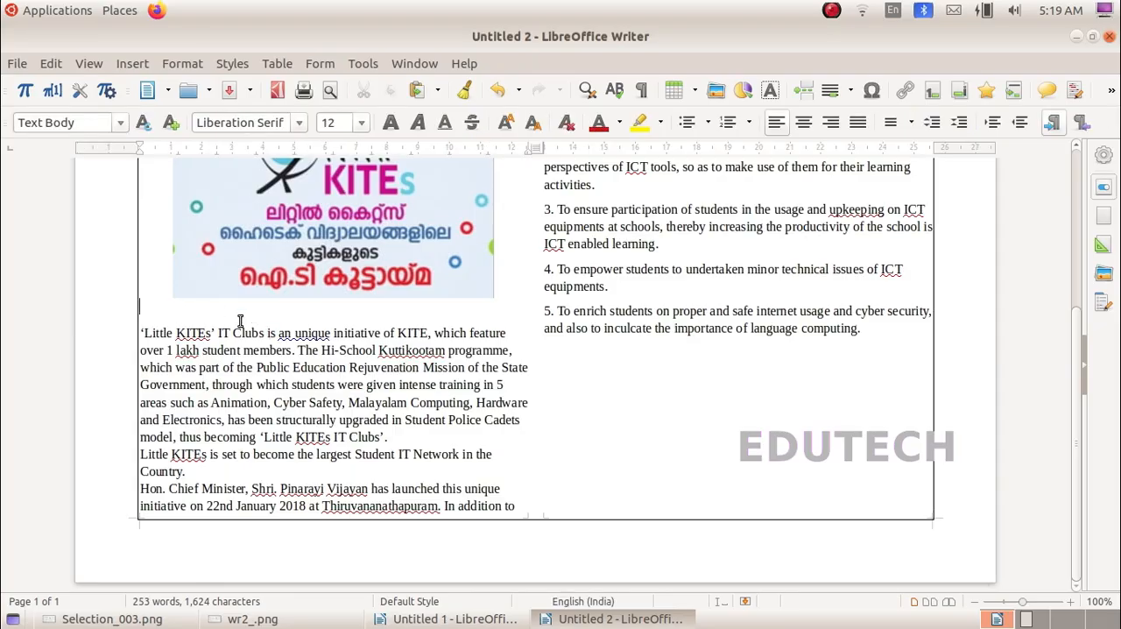
pyautogui.press('Return')
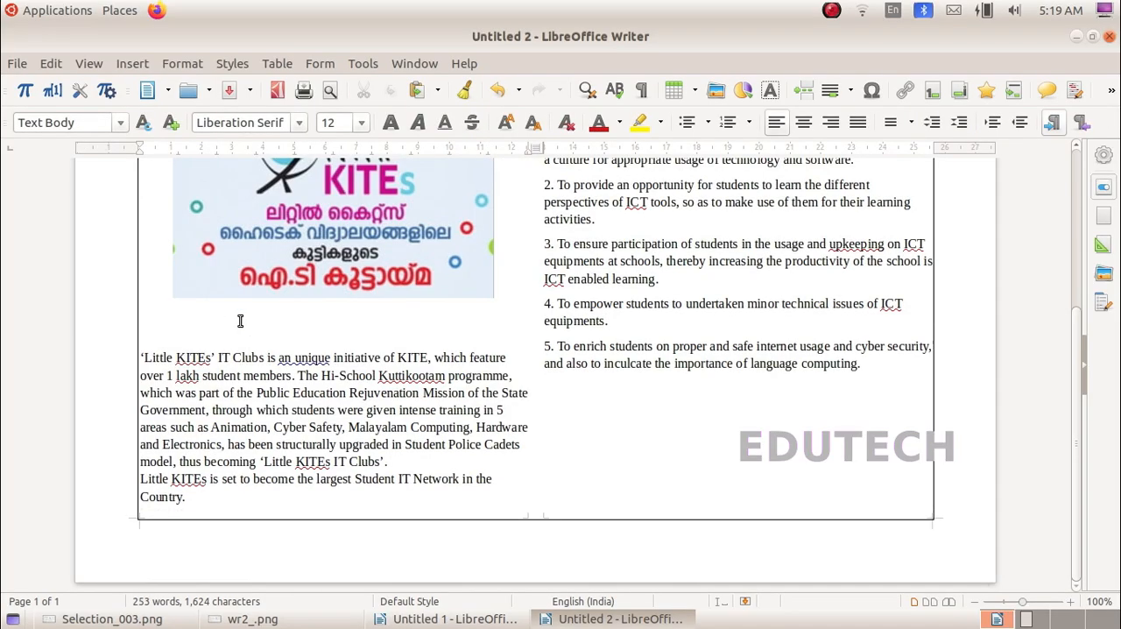
pyautogui.scroll(5, 240, 320)
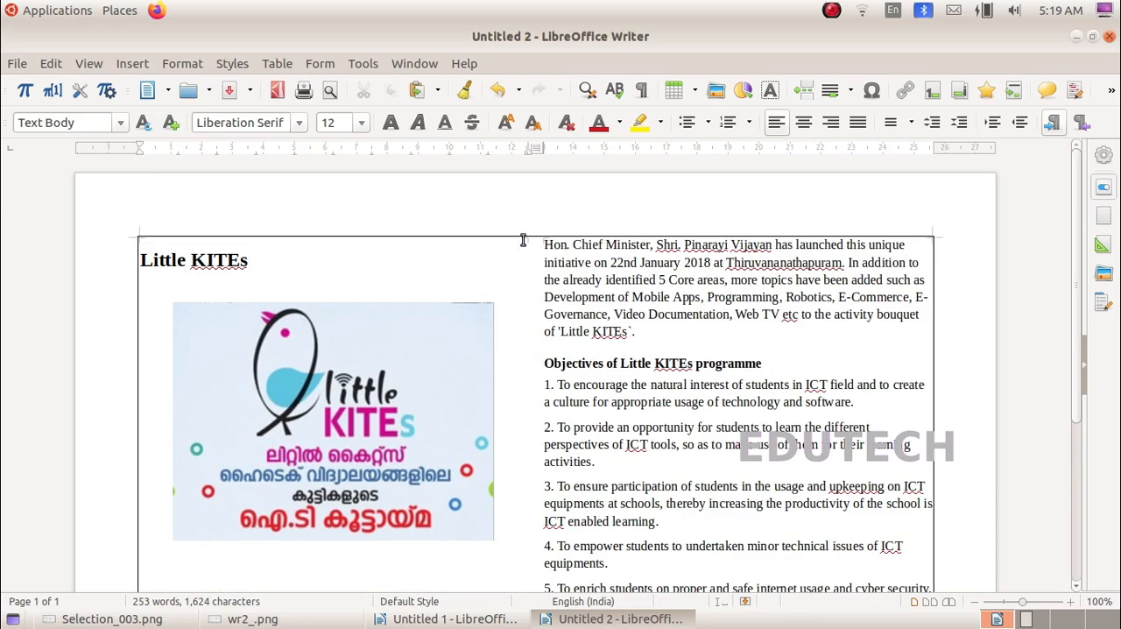
# Step: Add two blank lines at the start of the second column, above the paragraph about the Chief Minister's launch
pyautogui.click(538, 243)
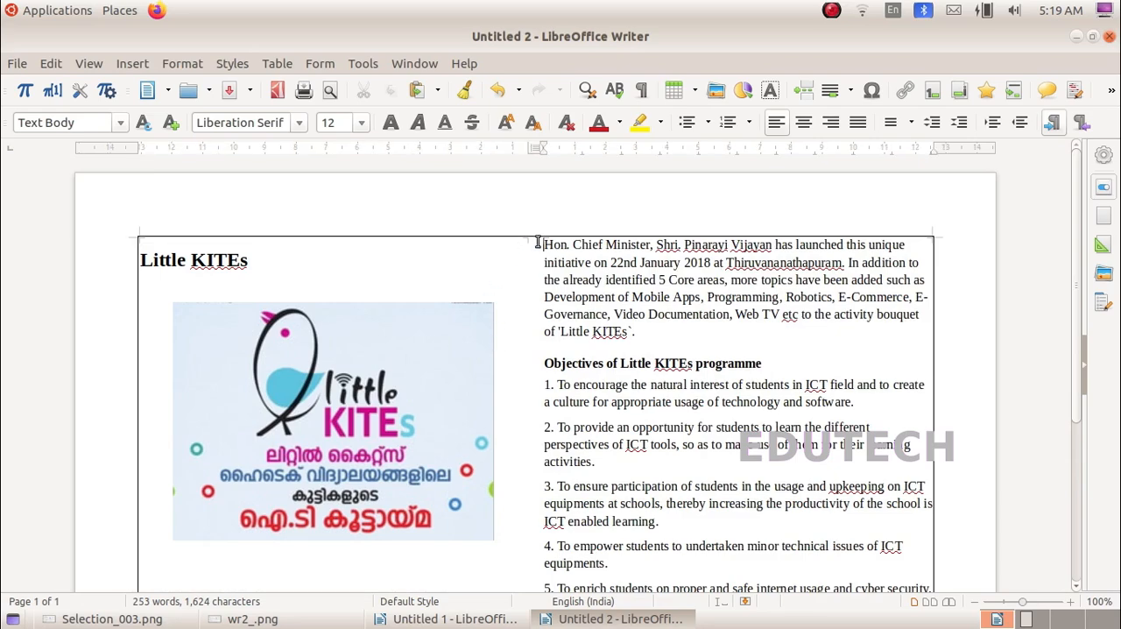
pyautogui.press('Return')
pyautogui.press('Return')
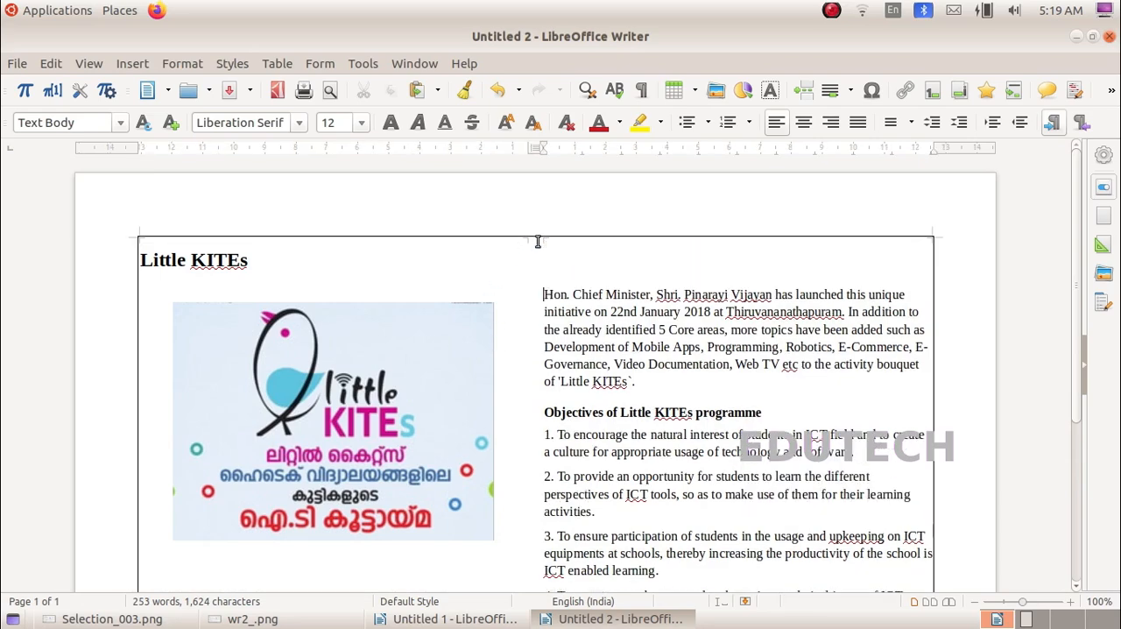
pyautogui.scroll(-5, 538, 242)
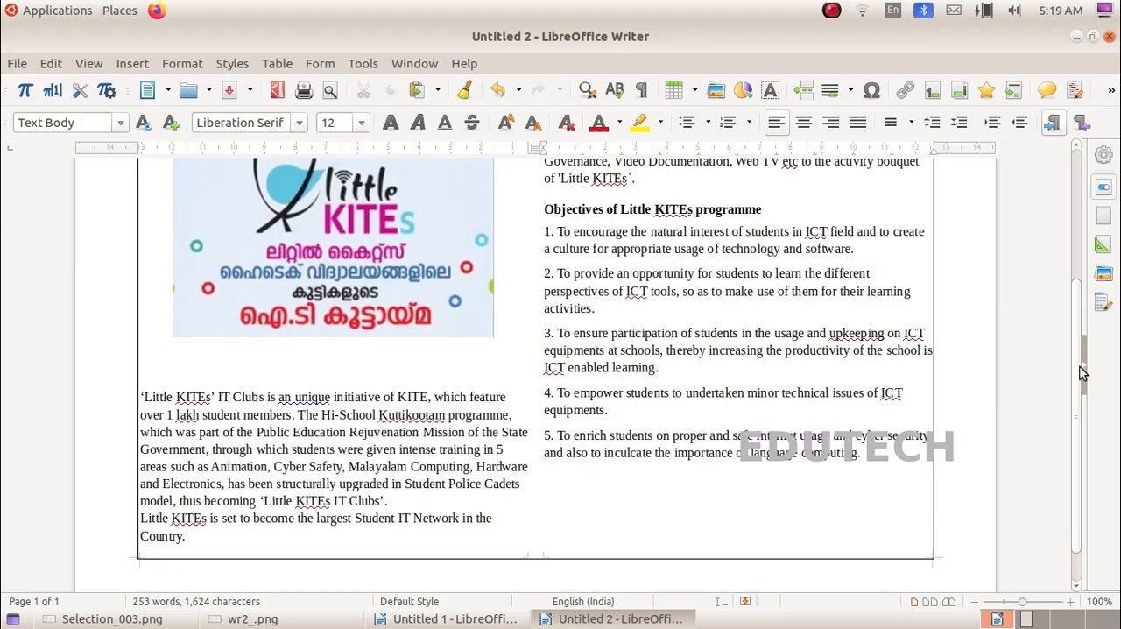
pyautogui.scroll(3, 1082, 341)
pyautogui.scroll(2, 1076, 304)
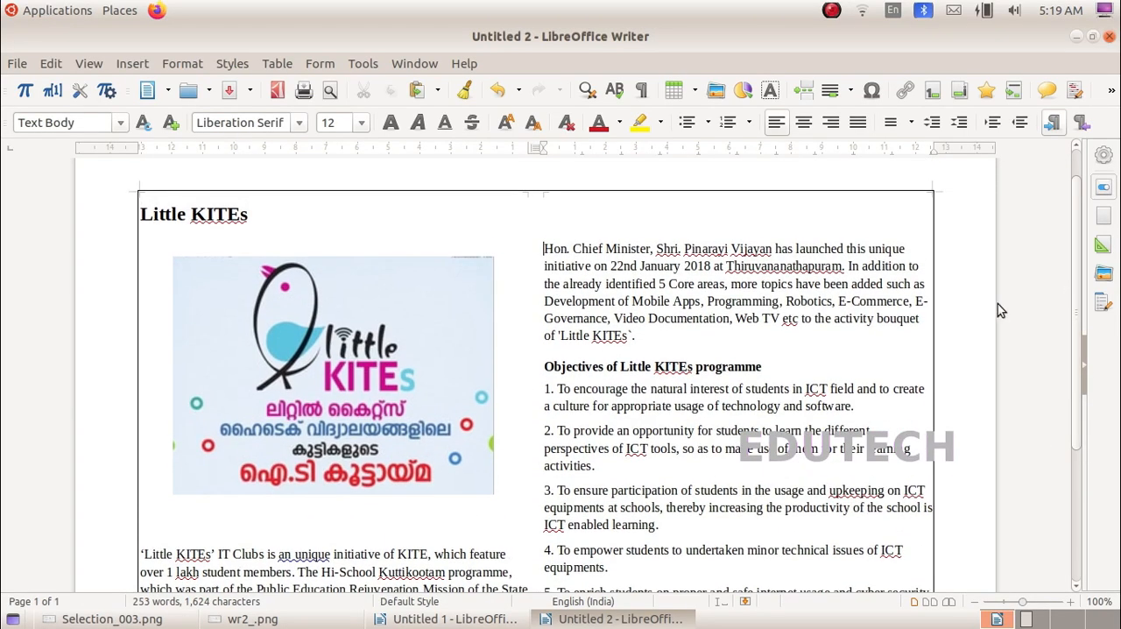
# Step: Check the sample in the task instructions, and move the Little KITEs heading from above the logo to just below it
pyautogui.click(254, 619)
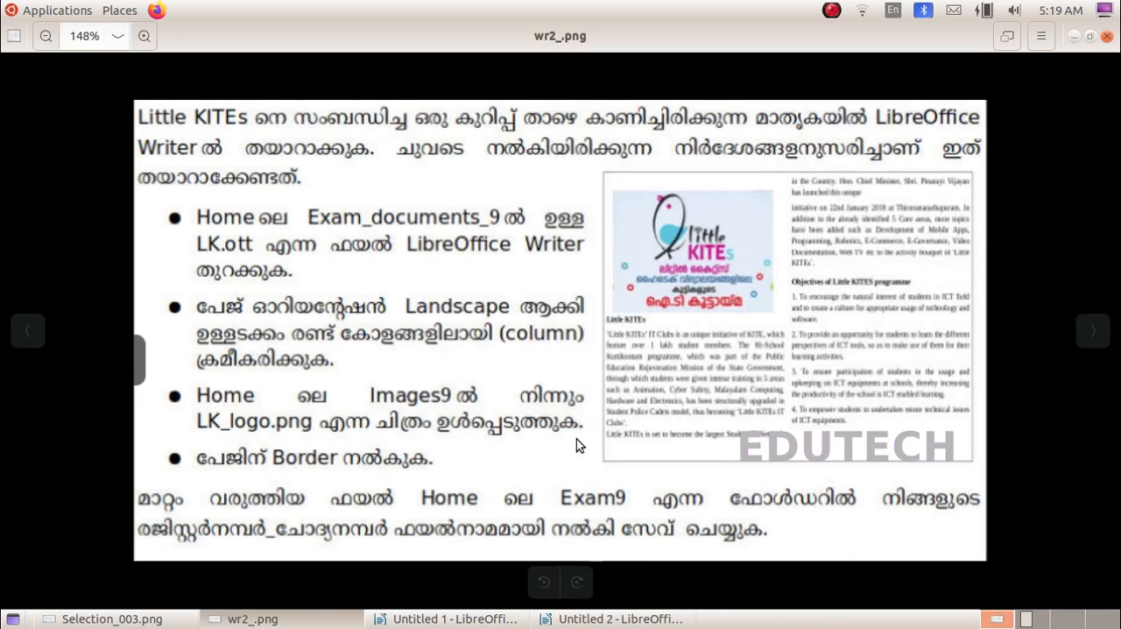
pyautogui.click(620, 620)
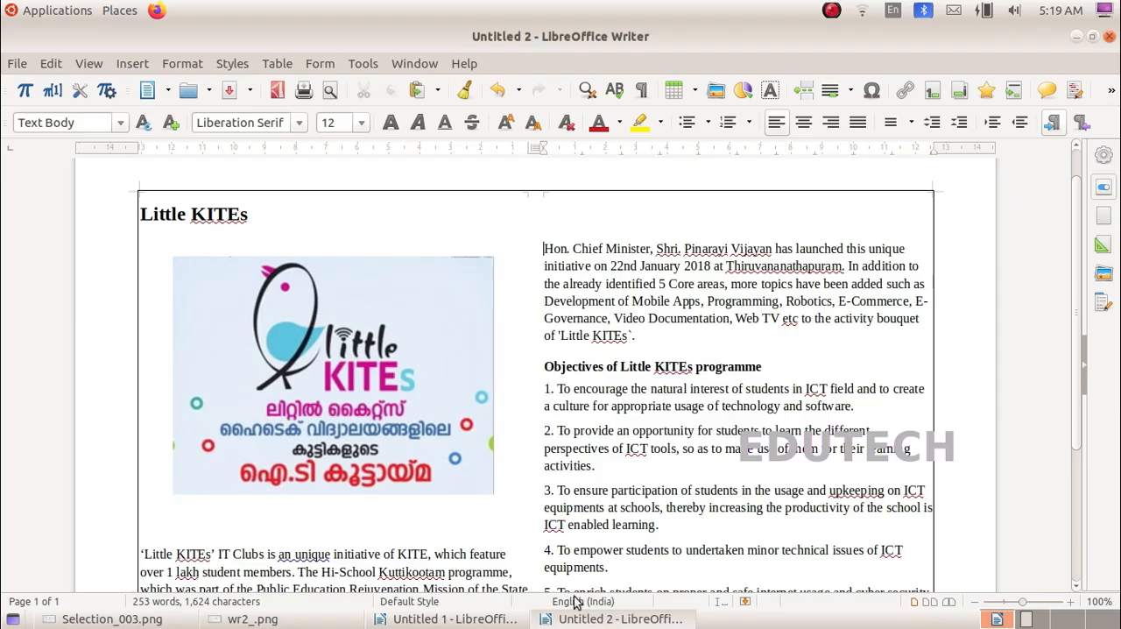
pyautogui.moveTo(250, 216); pyautogui.dragTo(135, 210)
pyautogui.moveTo(150, 217); pyautogui.dragTo(149, 536)
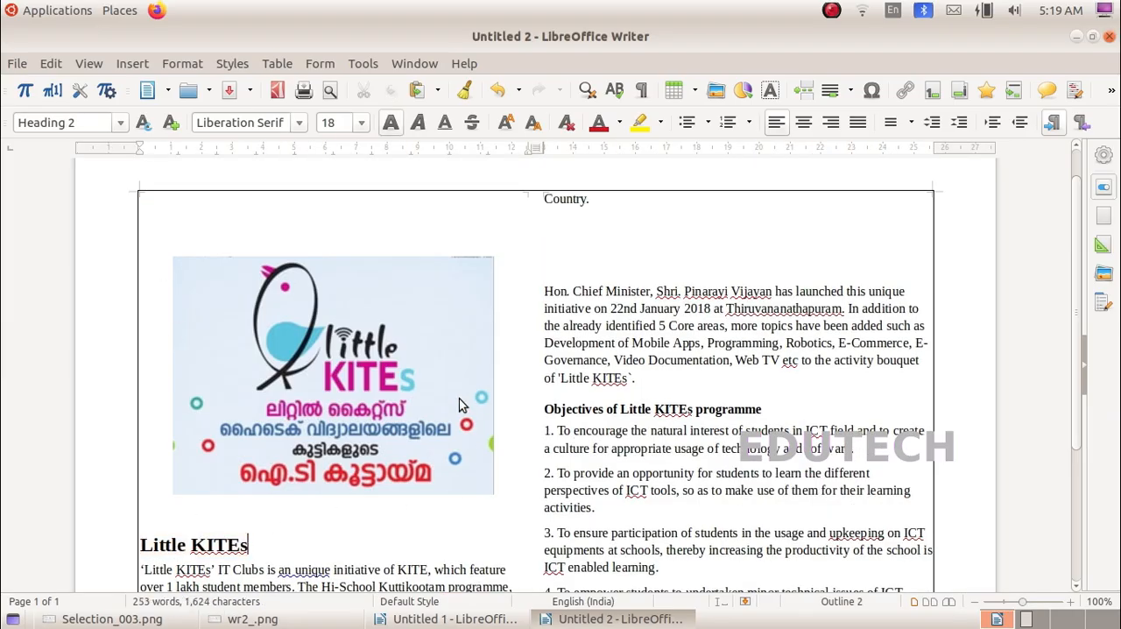
# Step: Add two blank lines above "Country." at the start of the second column, and remove the blank lines below it
pyautogui.click(542, 200)
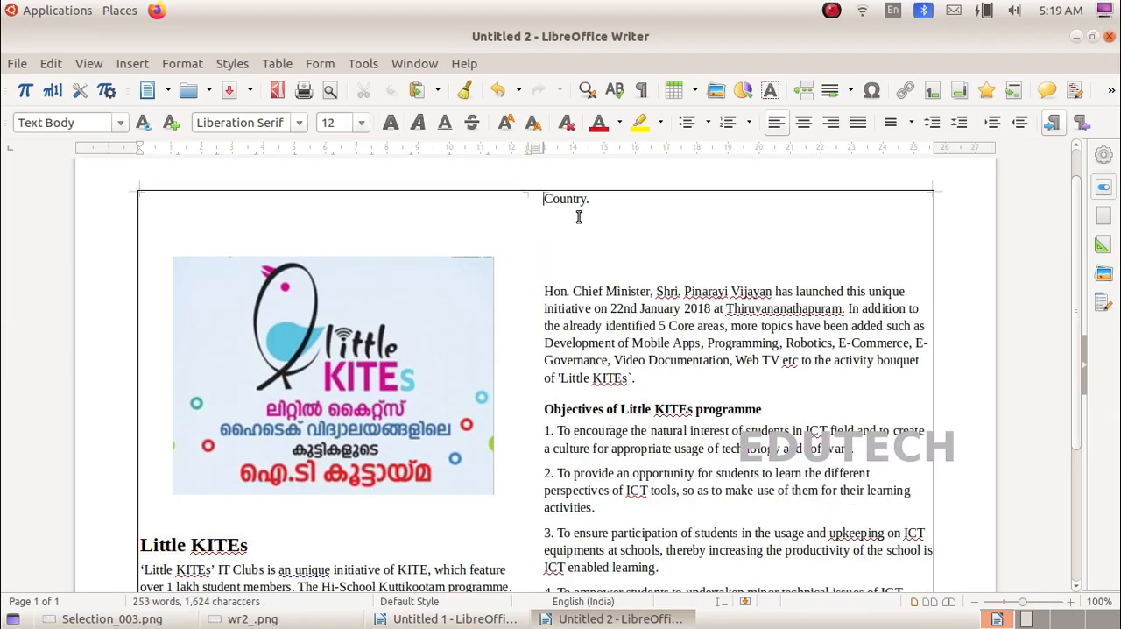
pyautogui.press('Return')
pyautogui.press('Return')
pyautogui.scroll(-5, 547, 412)
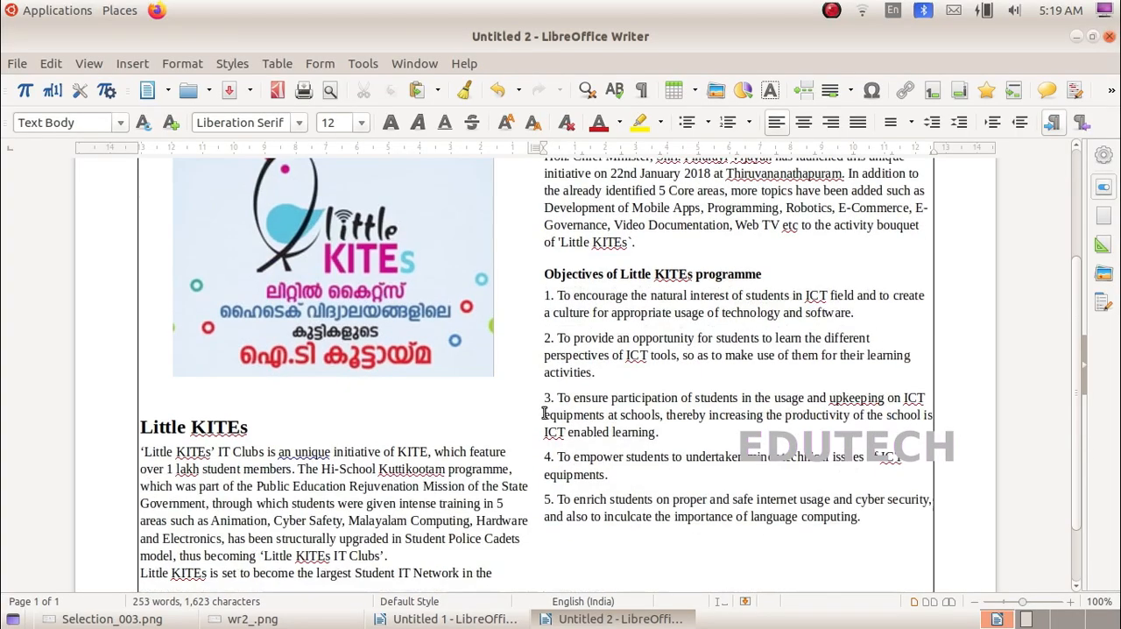
pyautogui.scroll(3, 568, 426)
pyautogui.scroll(3, 278, 458)
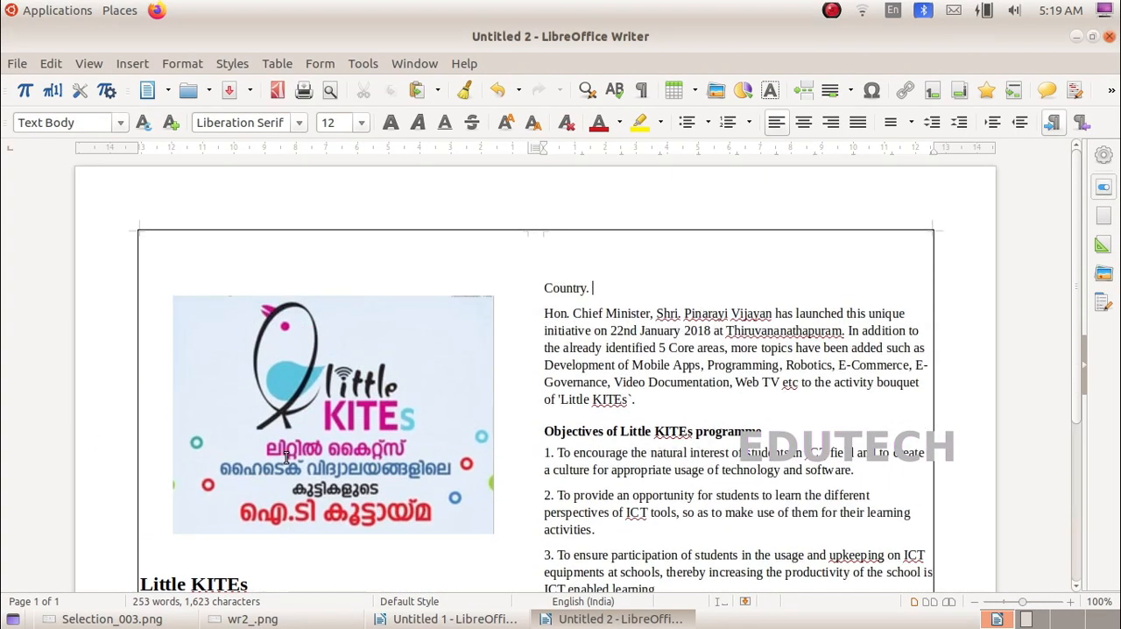
pyautogui.scroll(-2, 755, 499)
pyautogui.scroll(-4, 753, 492)
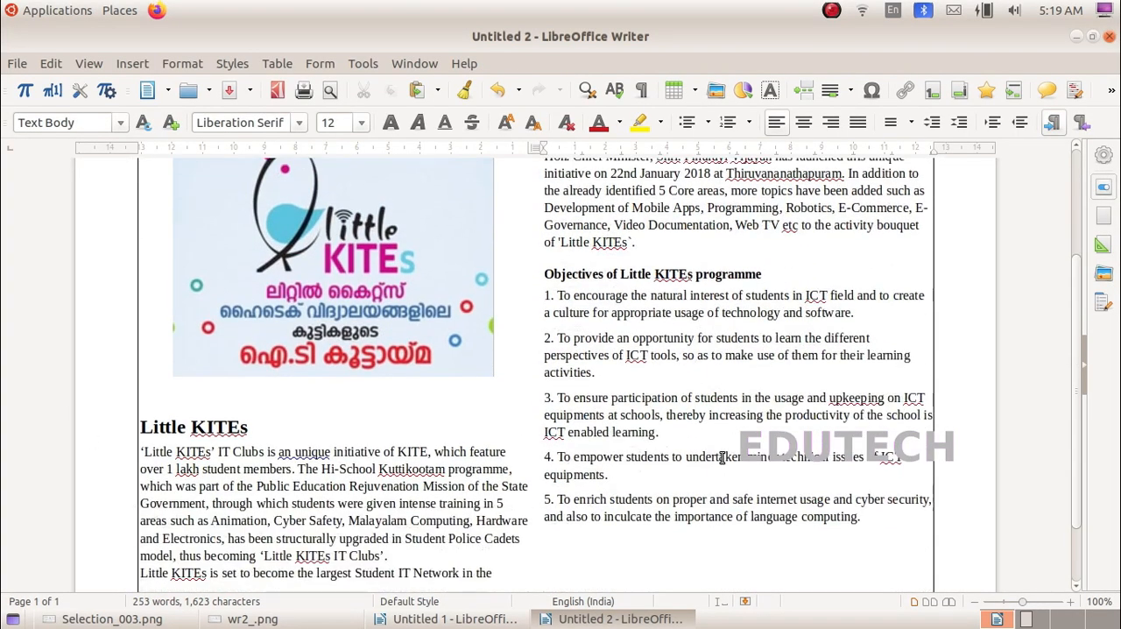
pyautogui.scroll(1, 719, 455)
pyautogui.scroll(1, 711, 463)
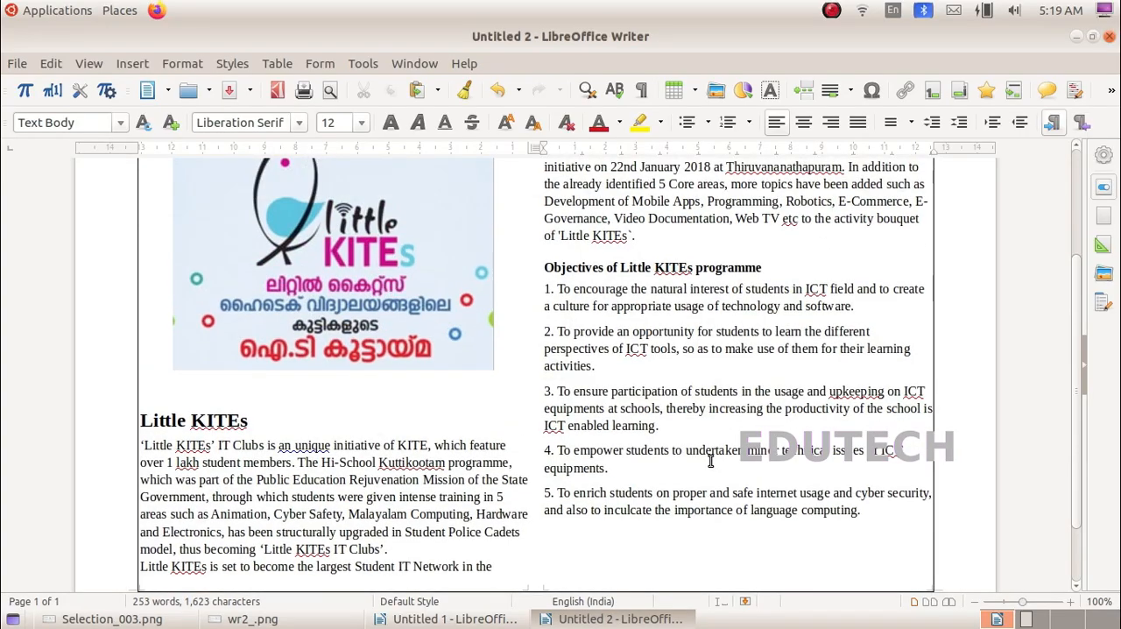
pyautogui.scroll(2, 711, 463)
# Step: Save the document in the Exam9 folder inside the home folder, with a file name starting with "12b_"
pyautogui.click(17, 65)
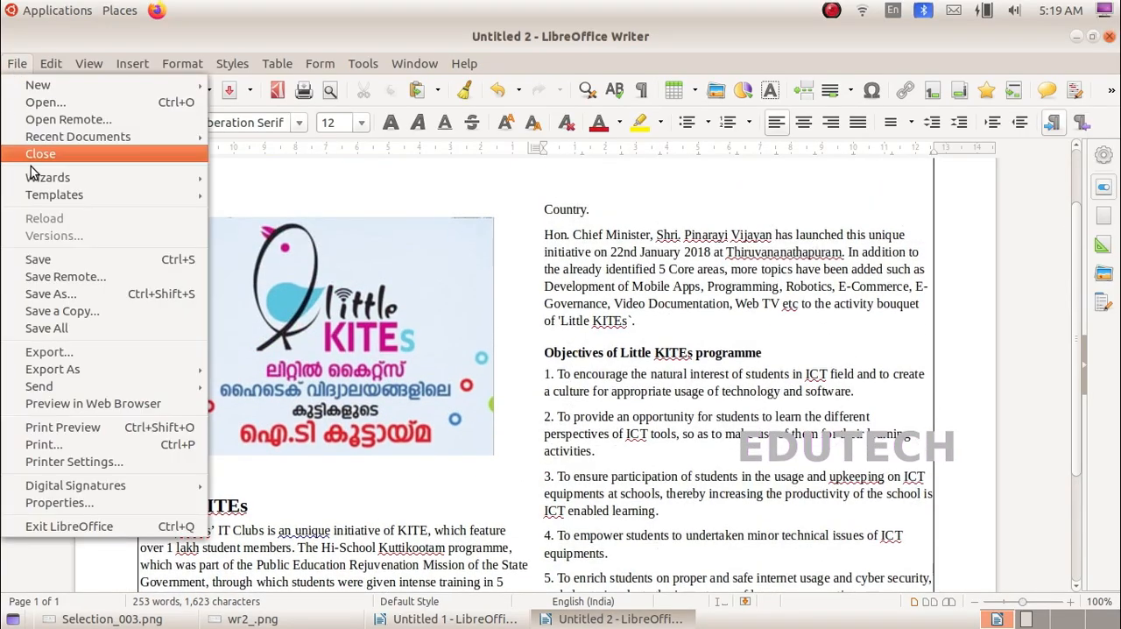
pyautogui.click(63, 294)
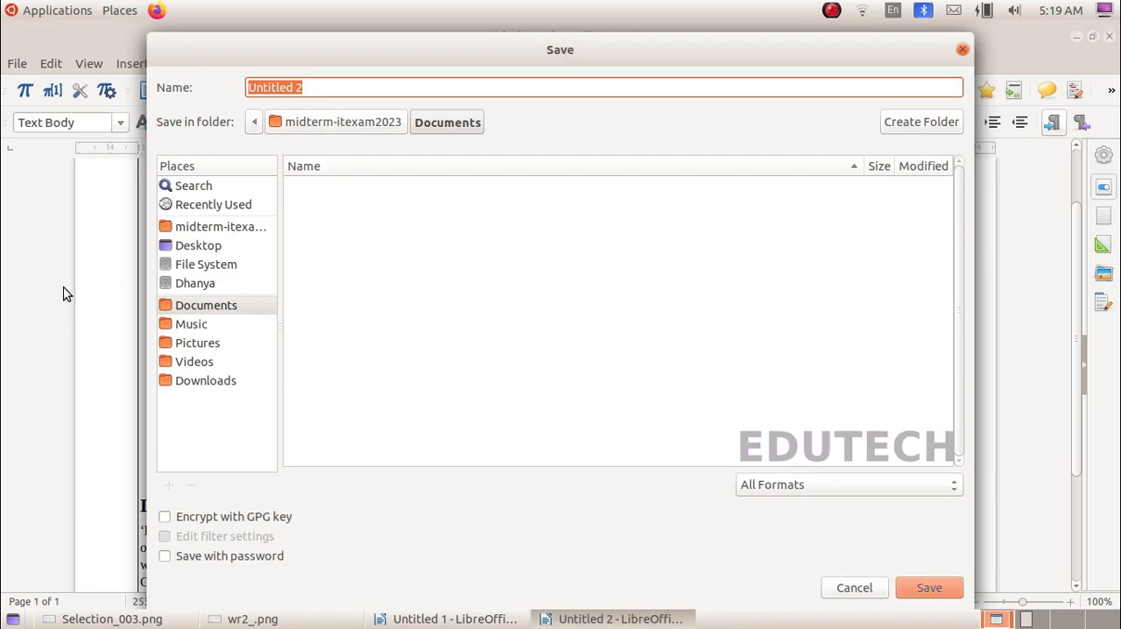
pyautogui.click(216, 229)
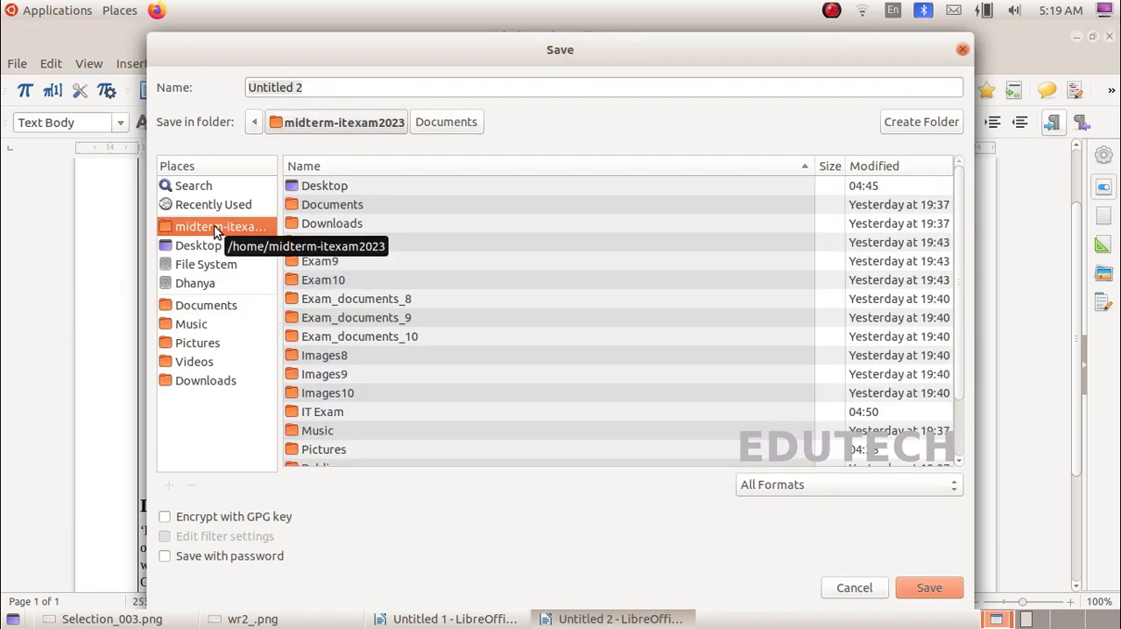
pyautogui.doubleClick(350, 263)
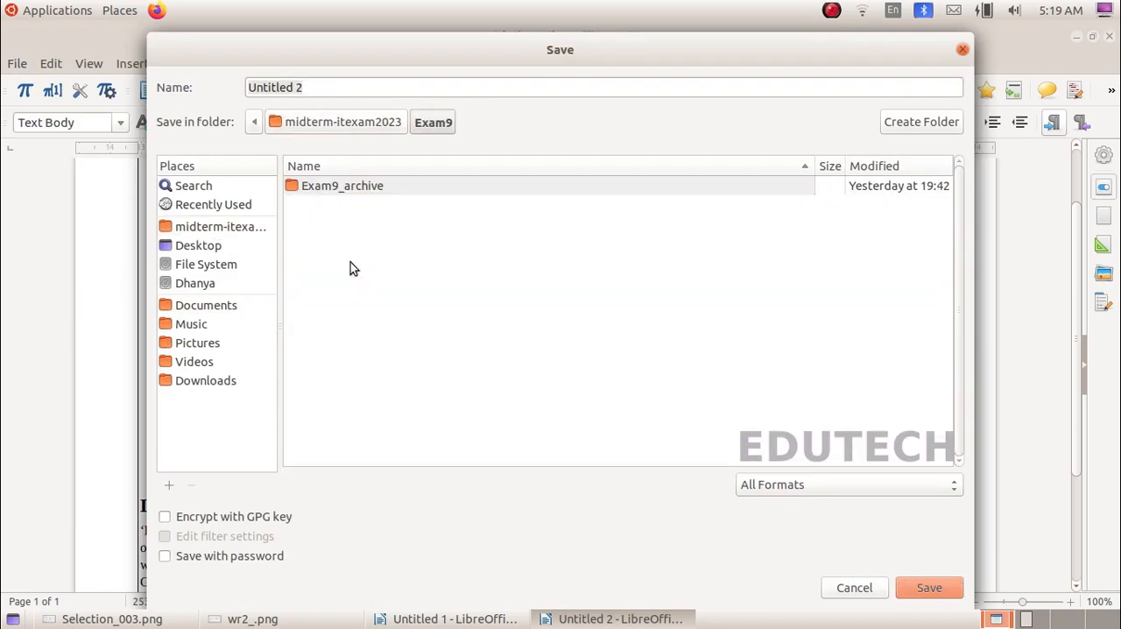
pyautogui.tripleClick(323, 88)
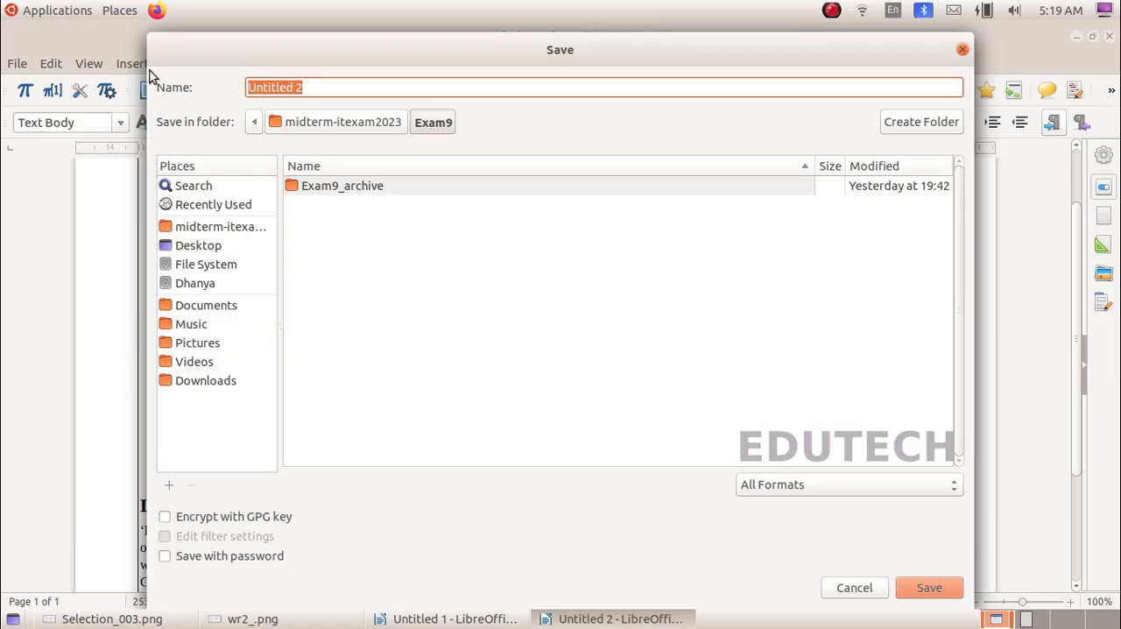
pyautogui.write('12b')
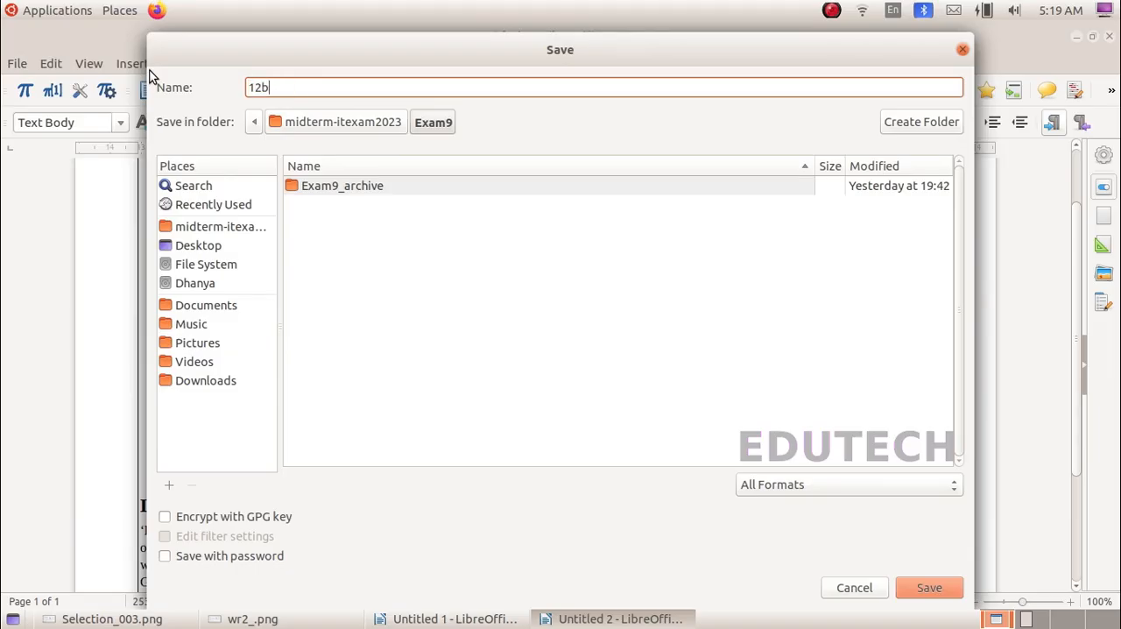
pyautogui.write('_2')
pyautogui.click(912, 588)
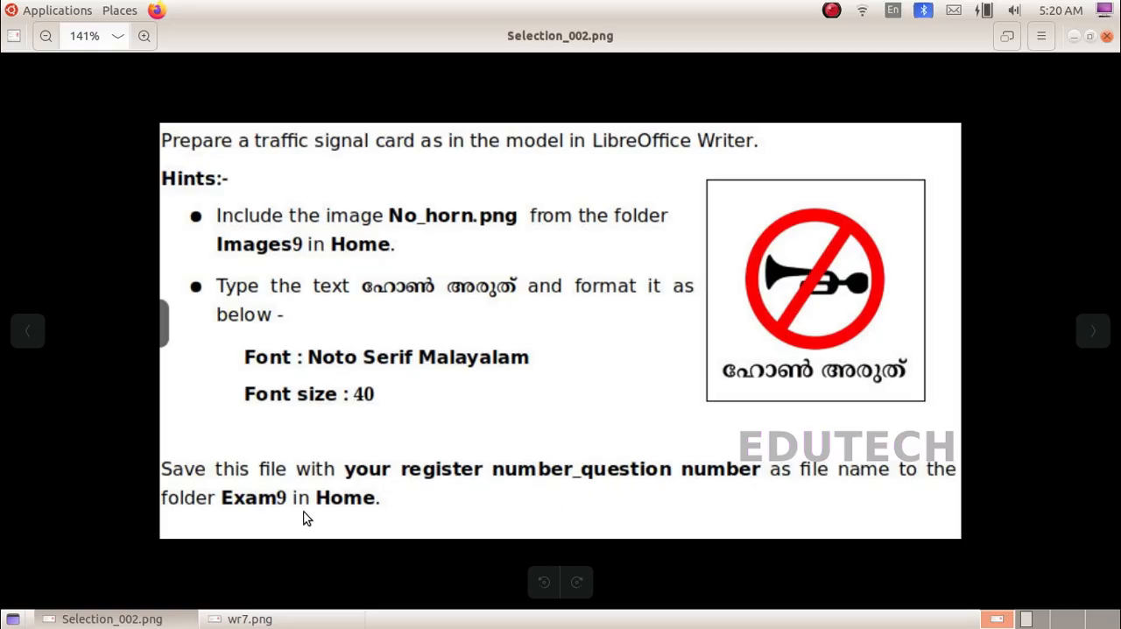
# Step: Read the traffic signal card instructions in wr7.png, and open a new blank LibreOffice Writer document
pyautogui.click(254, 620)
pyautogui.scroll(1, 317, 529)
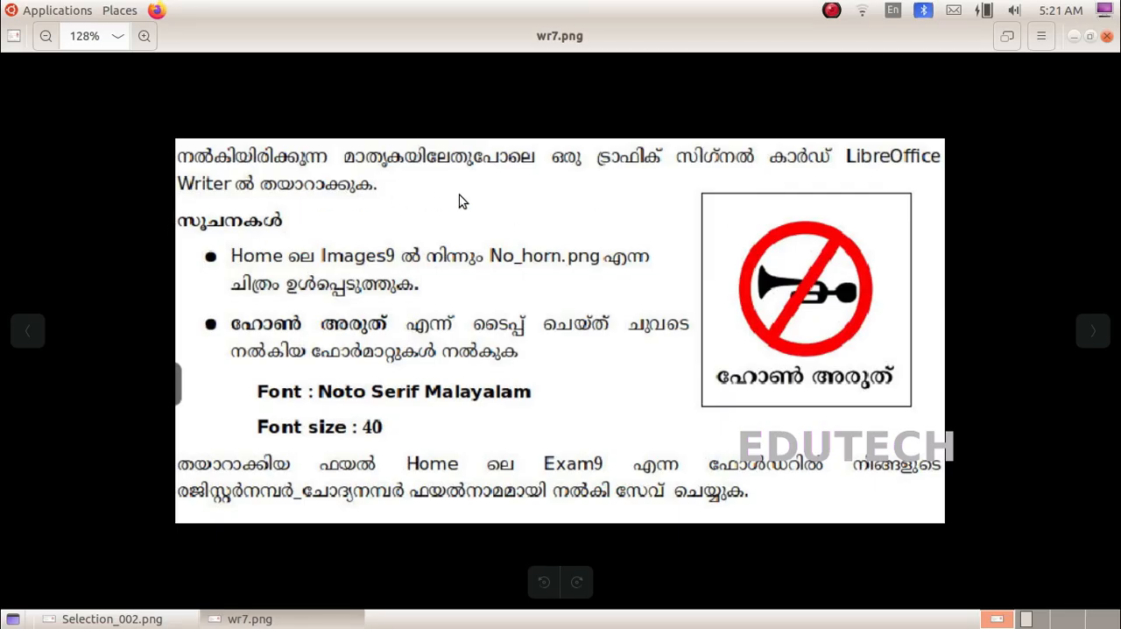
pyautogui.click(31, 11)
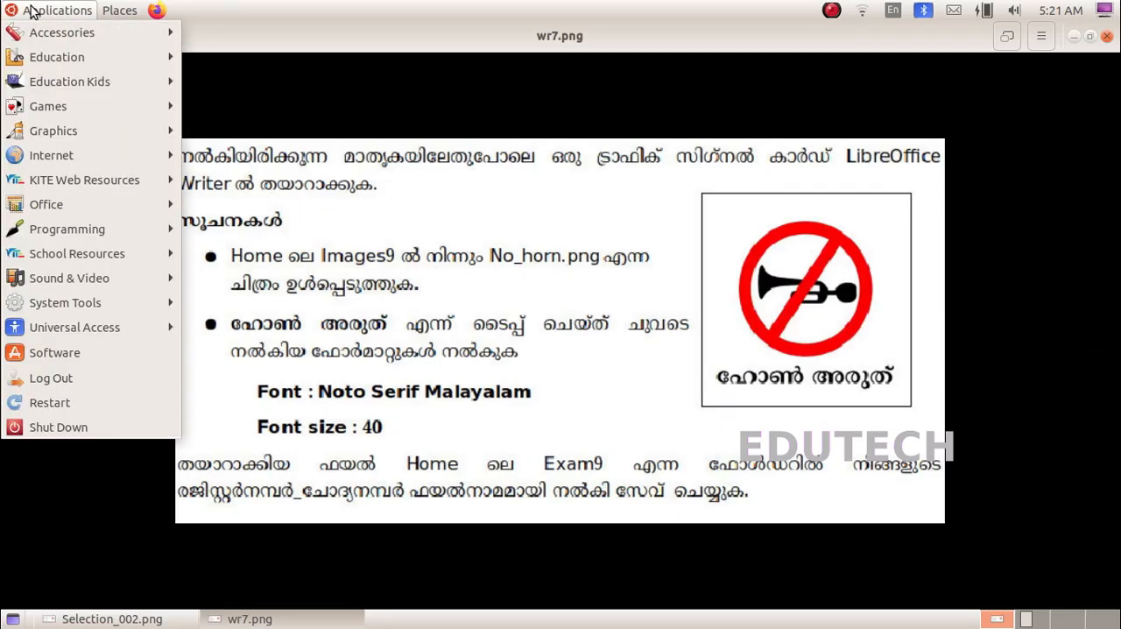
pyautogui.moveTo(57, 206)
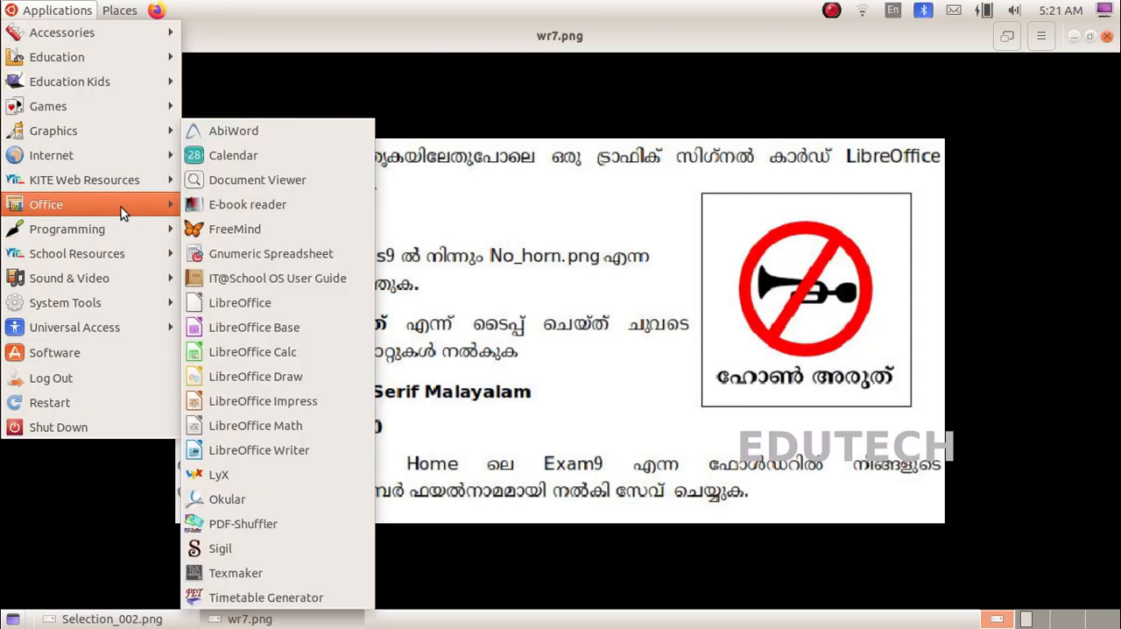
pyautogui.click(219, 450)
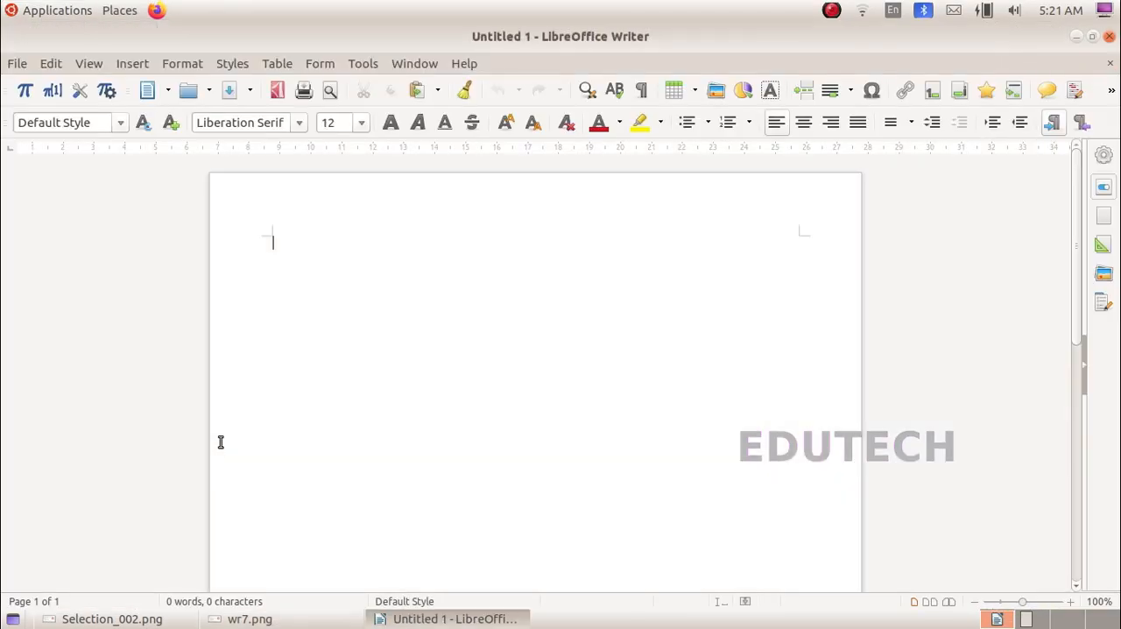
# Step: Check the card instructions in wr7.png again, and add a blank line at the start of the new document
pyautogui.click(250, 618)
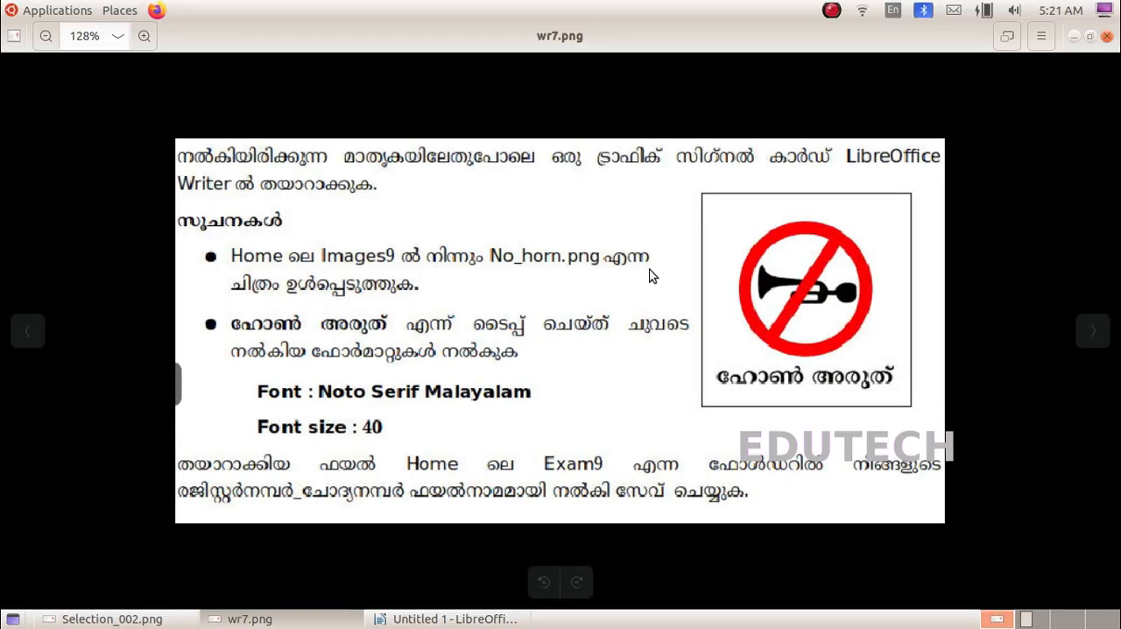
pyautogui.hotkey('alt', 'Tab')
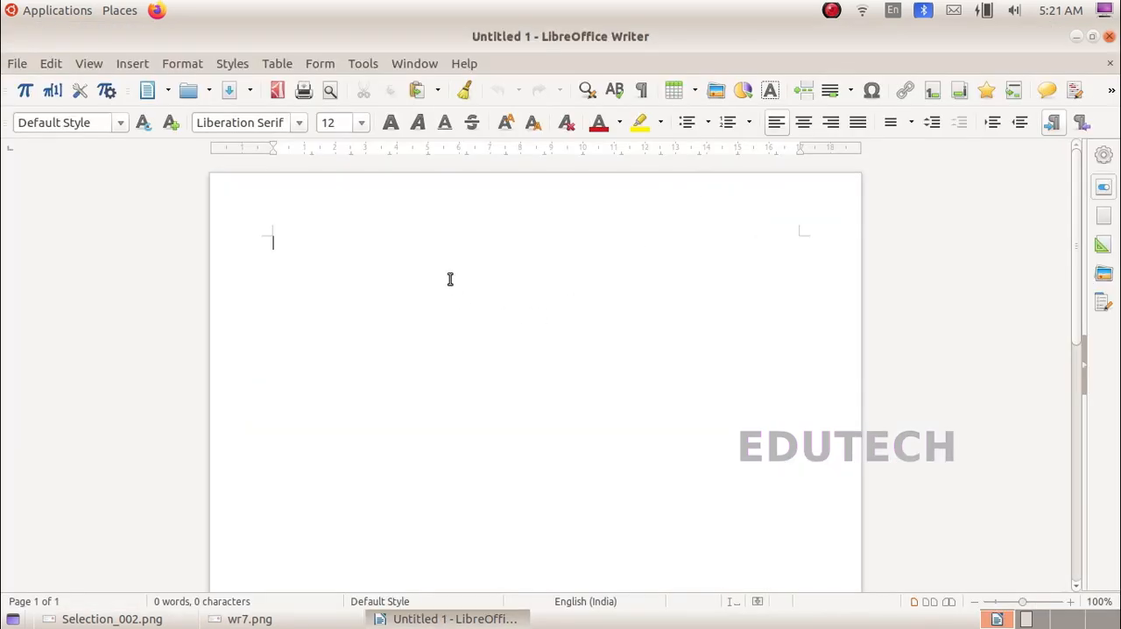
pyautogui.press('Return')
# Step: Insert the No_horn.png image from the Images9 folder inside IT Exam, checking the required file name in wr7.png
pyautogui.click(716, 92)
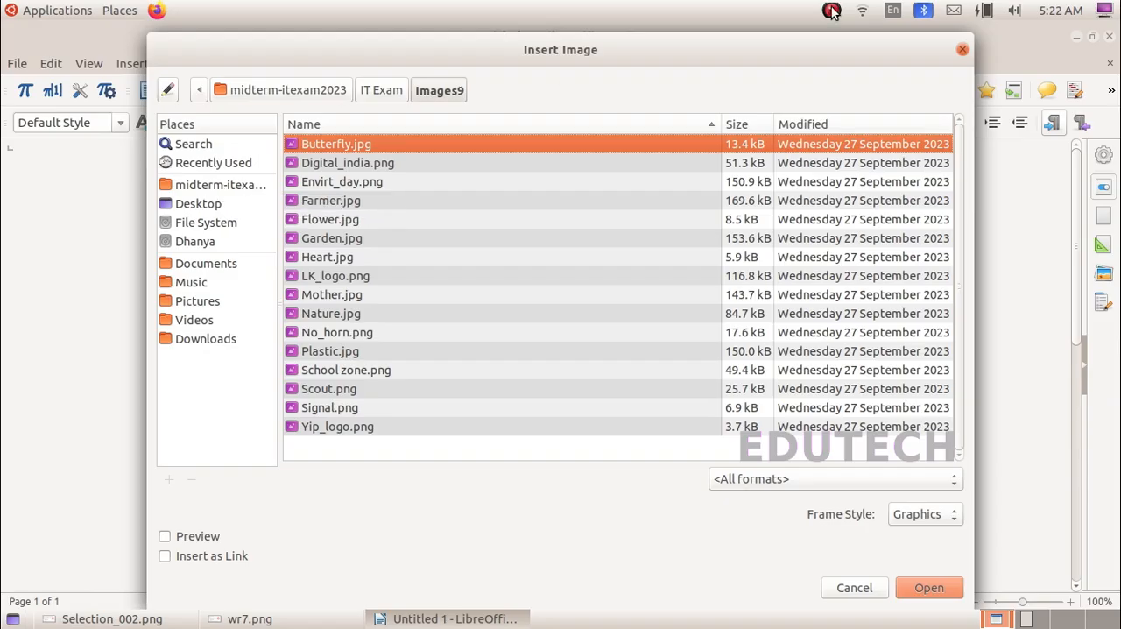
pyautogui.click(219, 184)
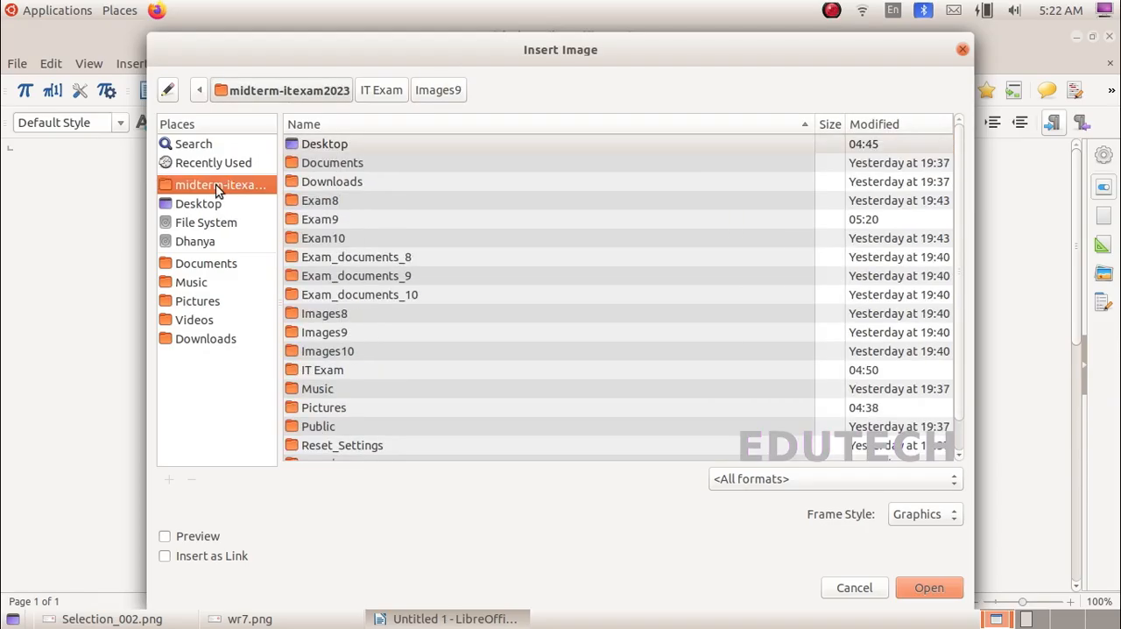
pyautogui.click(346, 336)
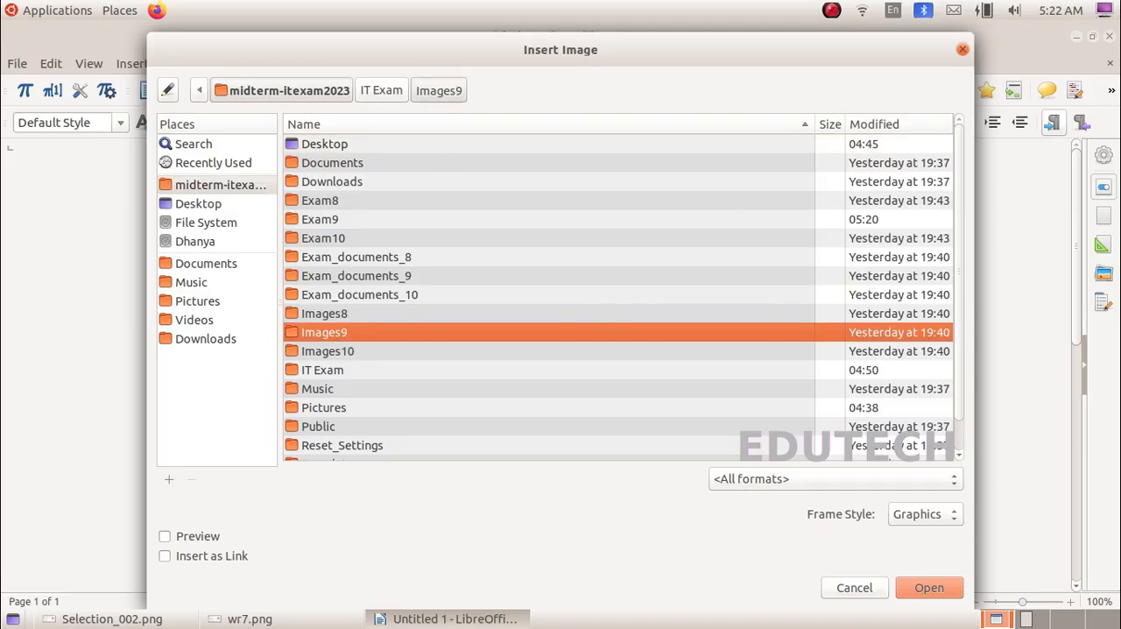
pyautogui.click(416, 87)
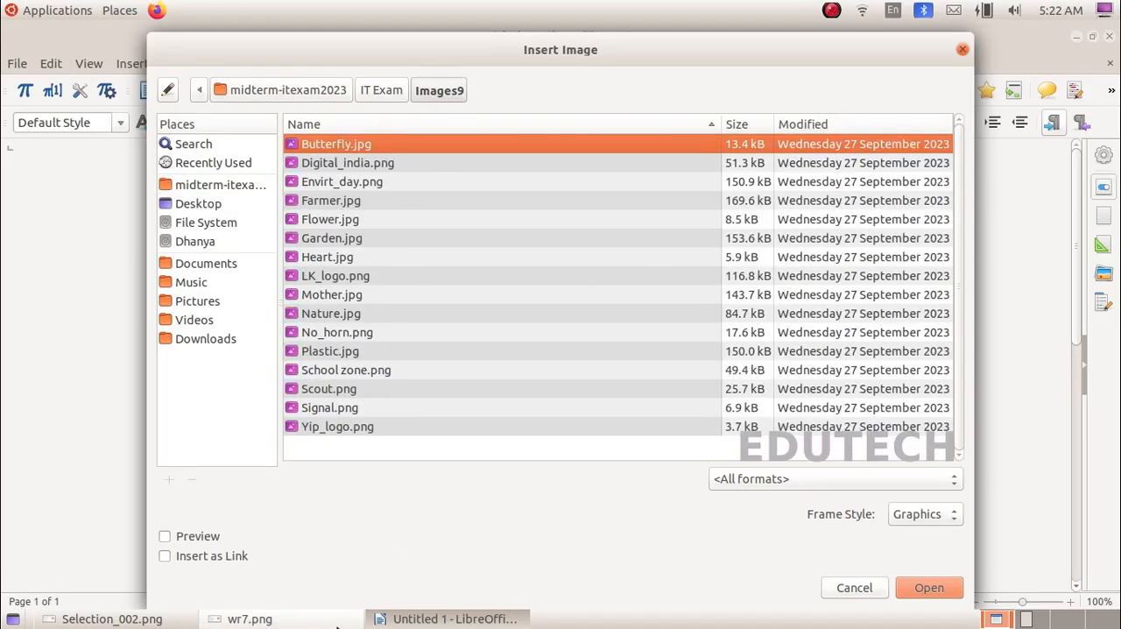
pyautogui.click(250, 619)
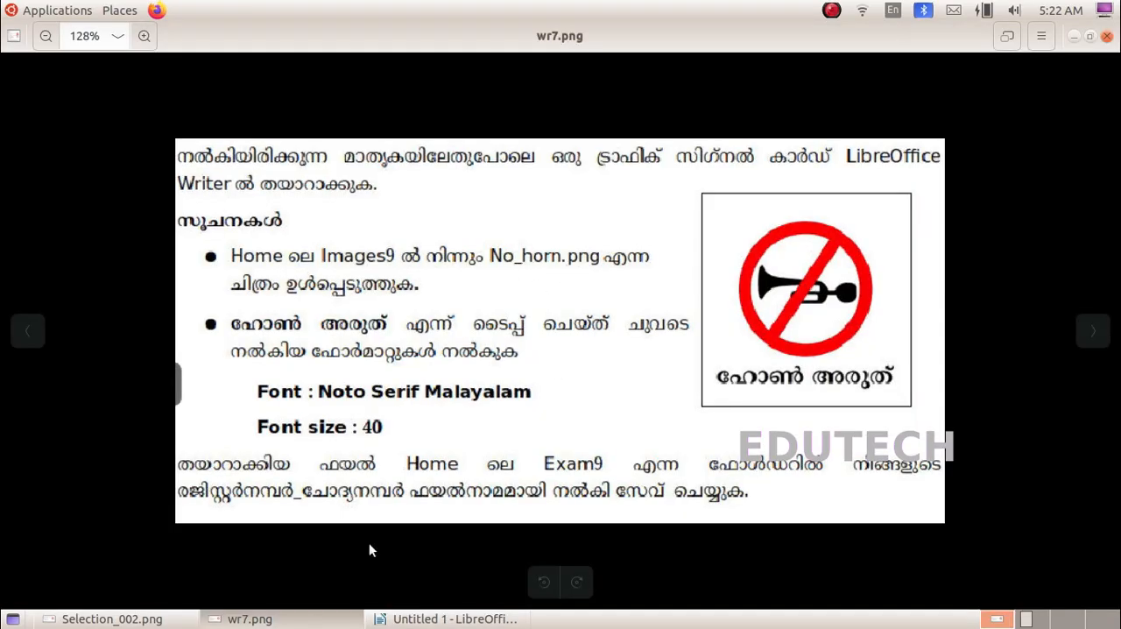
pyautogui.click(421, 619)
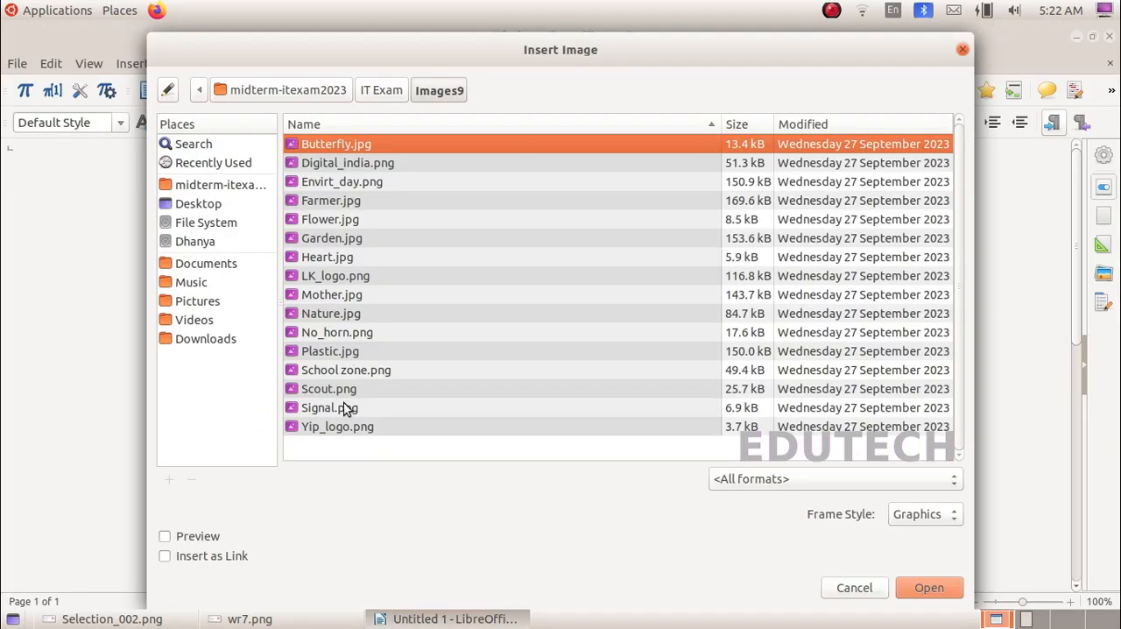
pyautogui.click(341, 333)
pyautogui.click(920, 586)
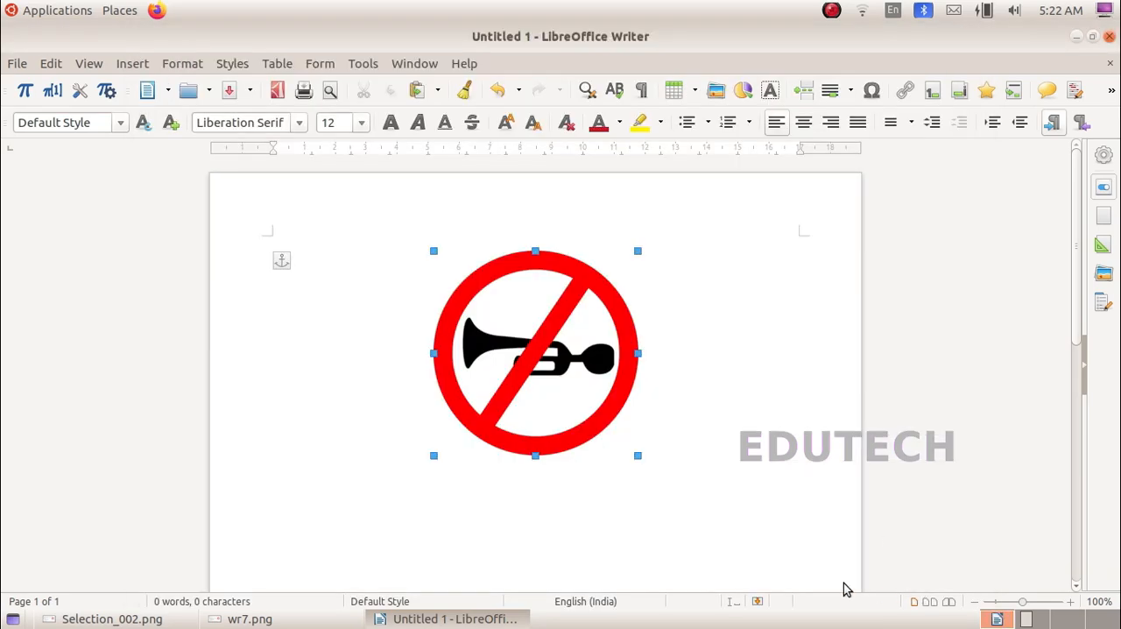
# Step: Check the sample card in wr7.png, and centre-align the empty line below the no-horn image
pyautogui.click(247, 617)
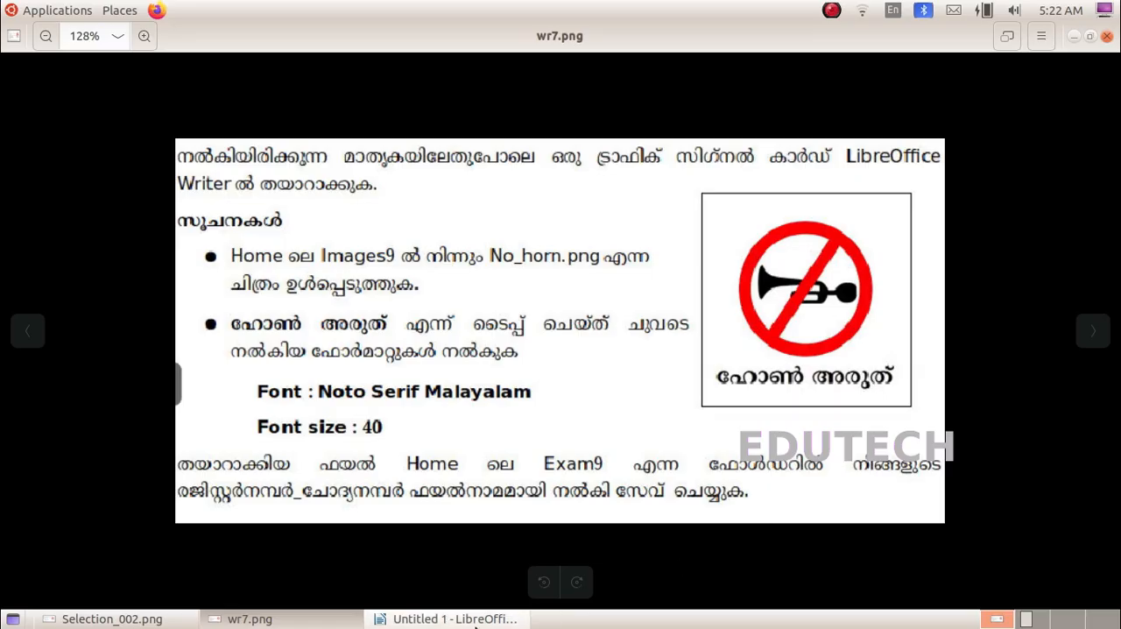
pyautogui.click(434, 618)
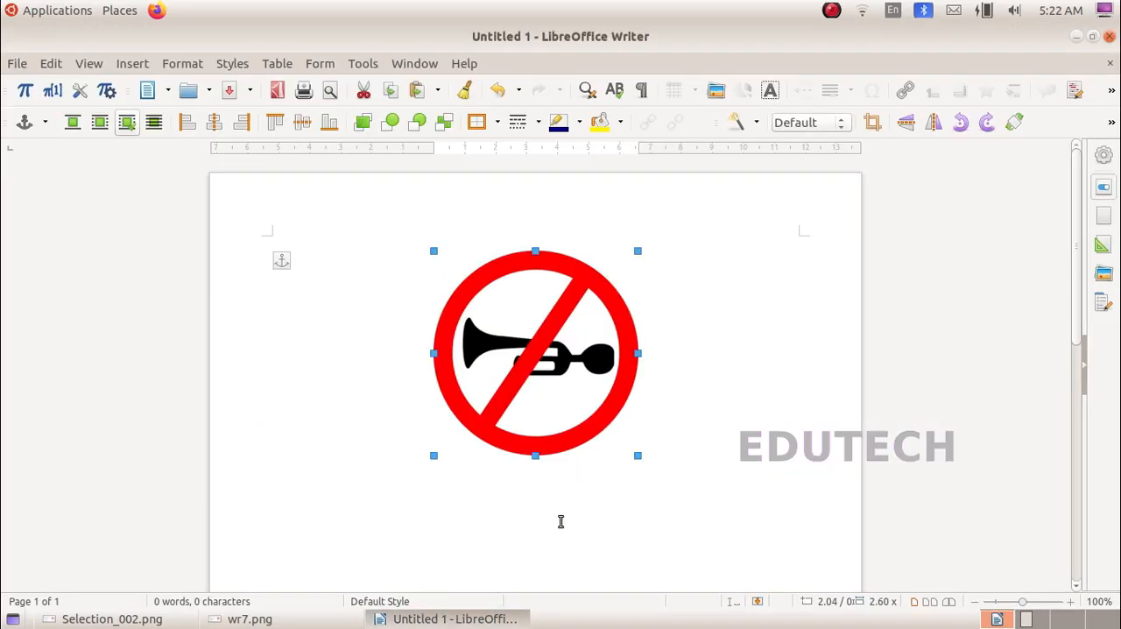
pyautogui.click(531, 514)
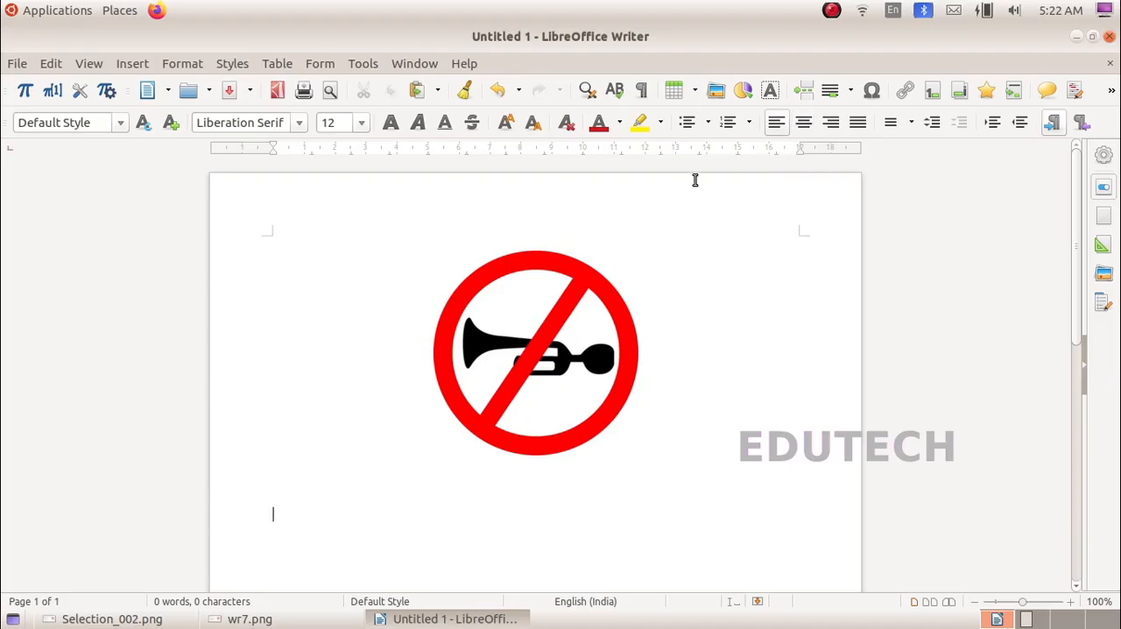
pyautogui.click(807, 126)
# Step: Switch the text input to Malayalam (enhanced Inscript, with rupee) and enter "ഹോൺ അരുത്" on the centred line below the image
pyautogui.click(897, 14)
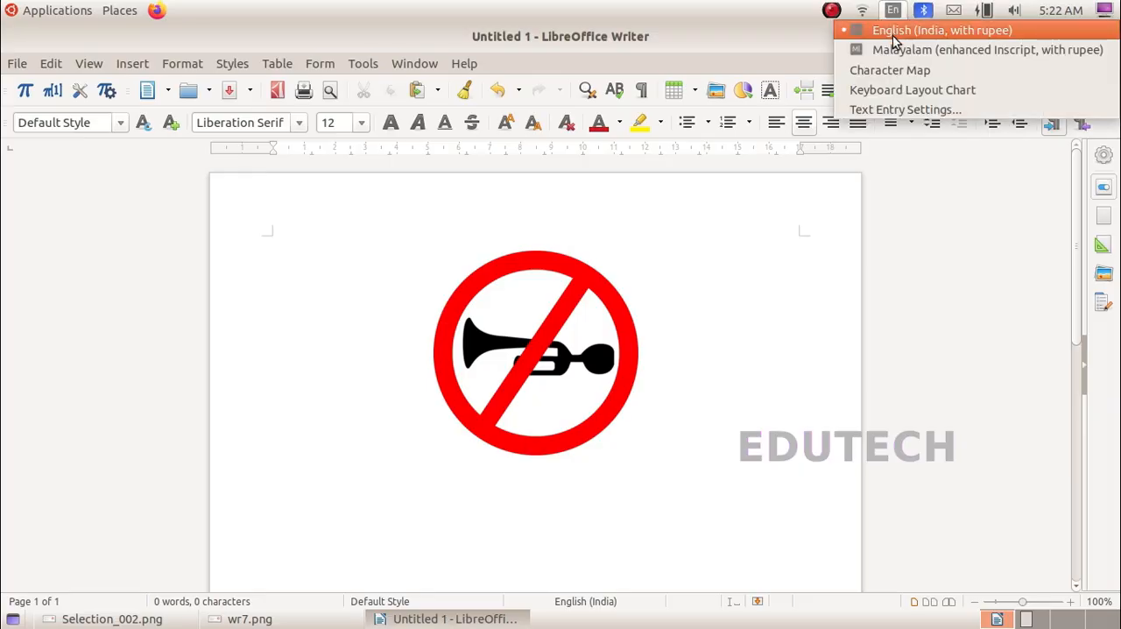
pyautogui.click(892, 45)
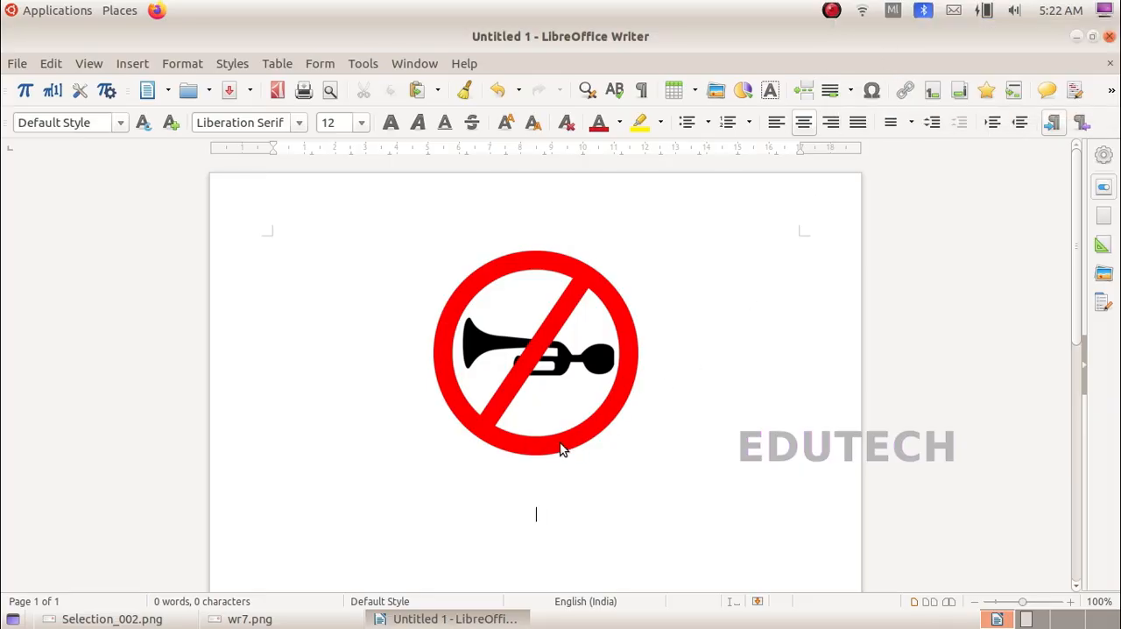
pyautogui.write('ഹ')
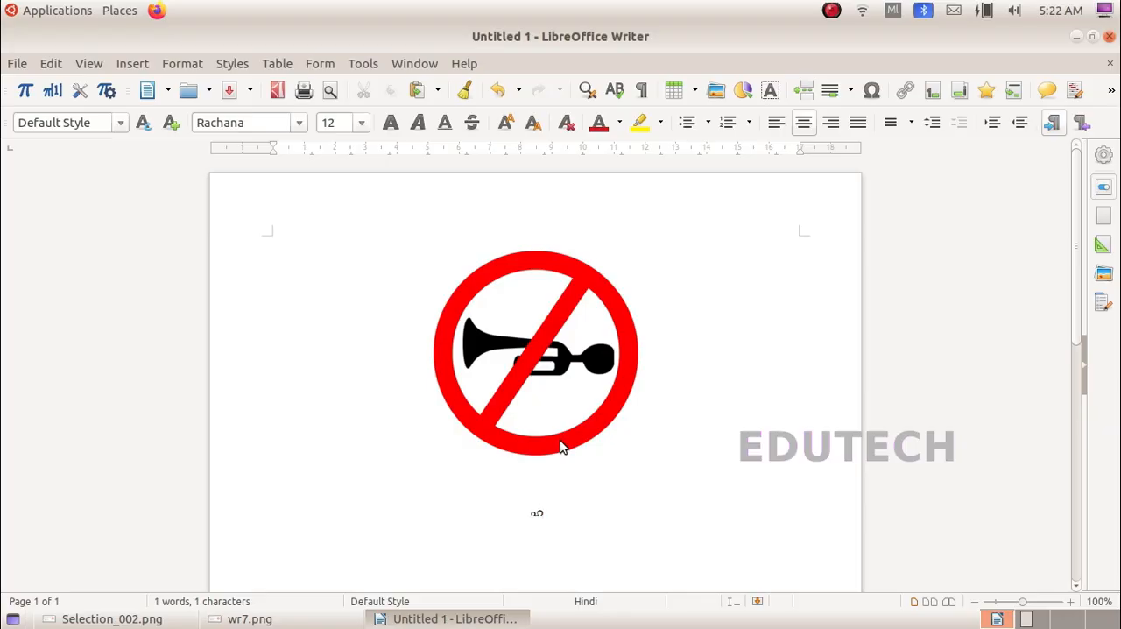
pyautogui.write('ോ')
pyautogui.write('ണ്')
pyautogui.write(' അ')
pyautogui.write('ര')
pyautogui.write('ു')
pyautogui.write('ത')
pyautogui.write('്')
# Step: Check the required formatting in wr7.png, and set the Malayalam caption below the image to Noto Serif Malayalam at size 40
pyautogui.moveTo(588, 515); pyautogui.dragTo(494, 510)
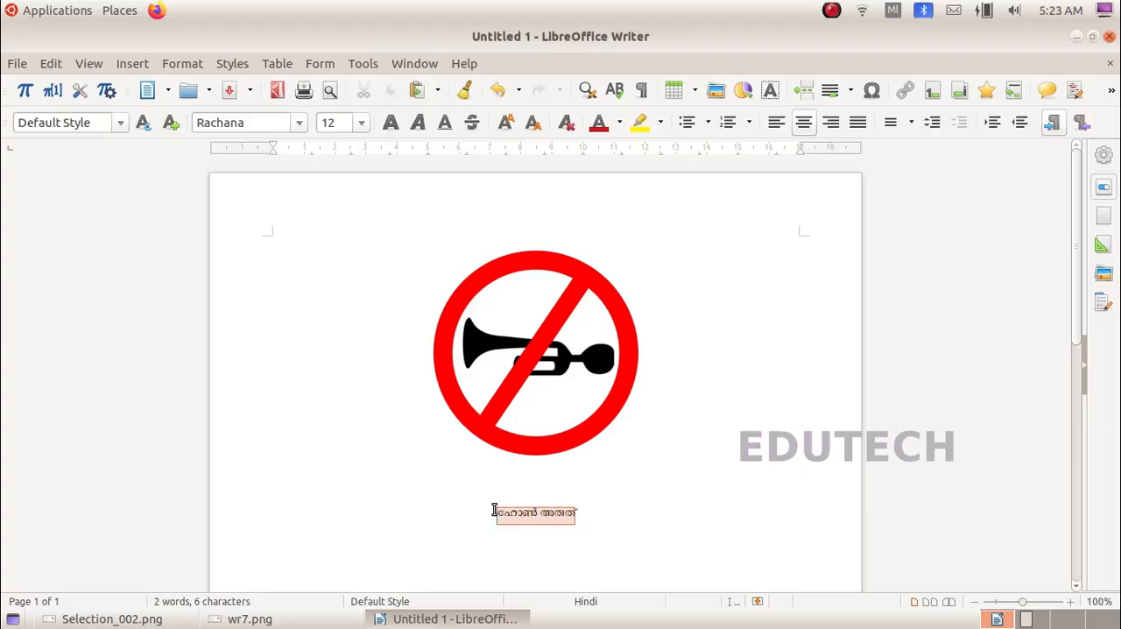
pyautogui.click(289, 620)
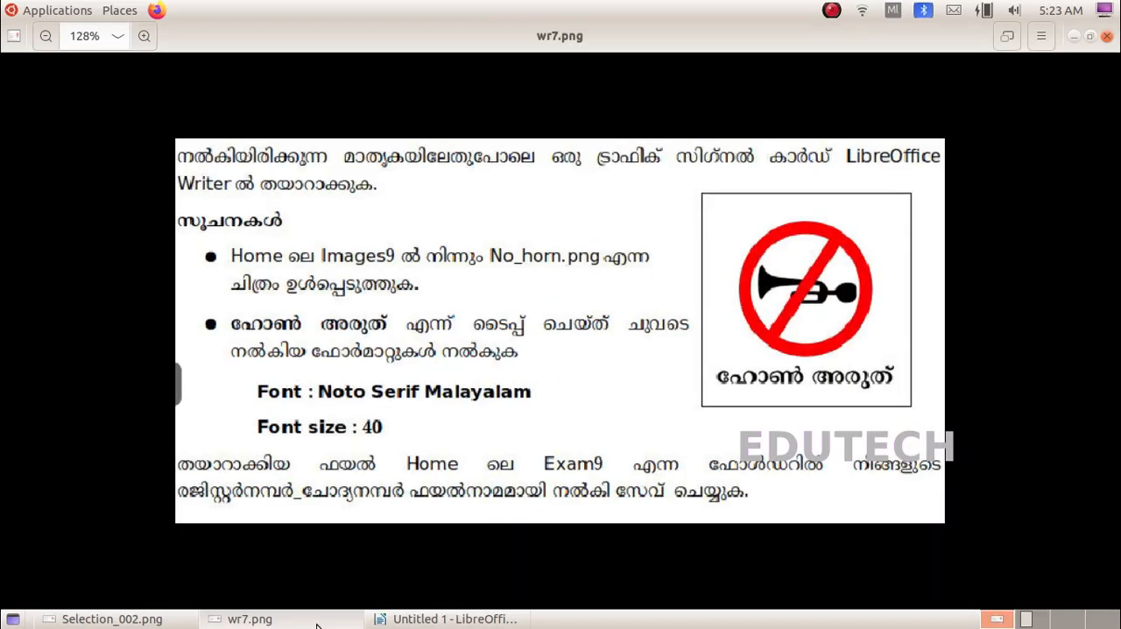
pyautogui.click(438, 619)
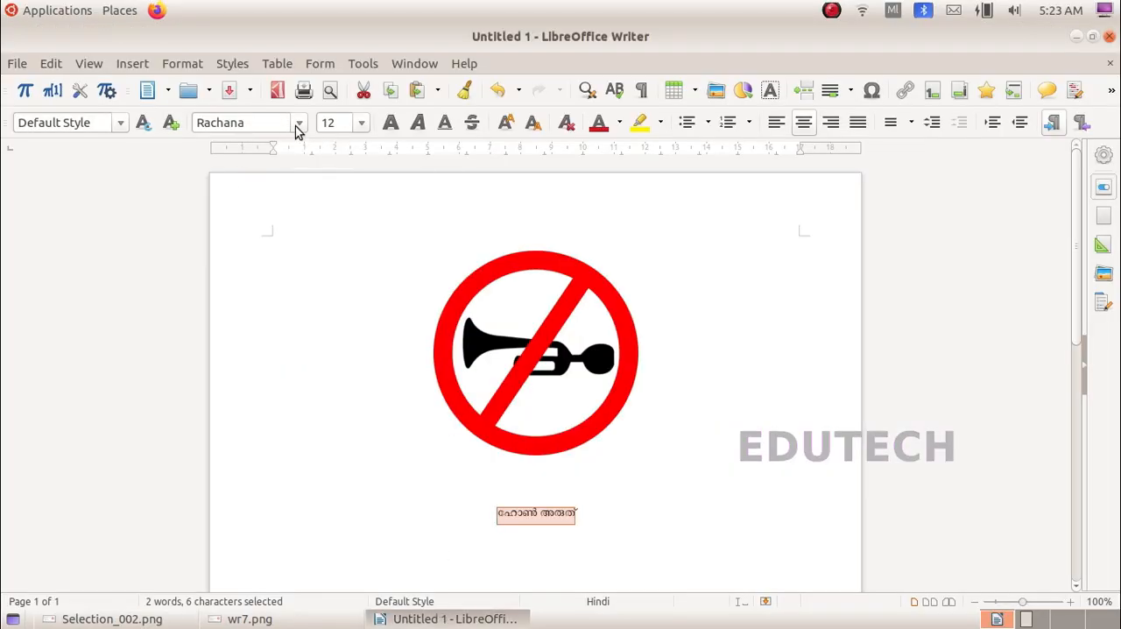
pyautogui.click(1104, 155)
pyautogui.click(1058, 184)
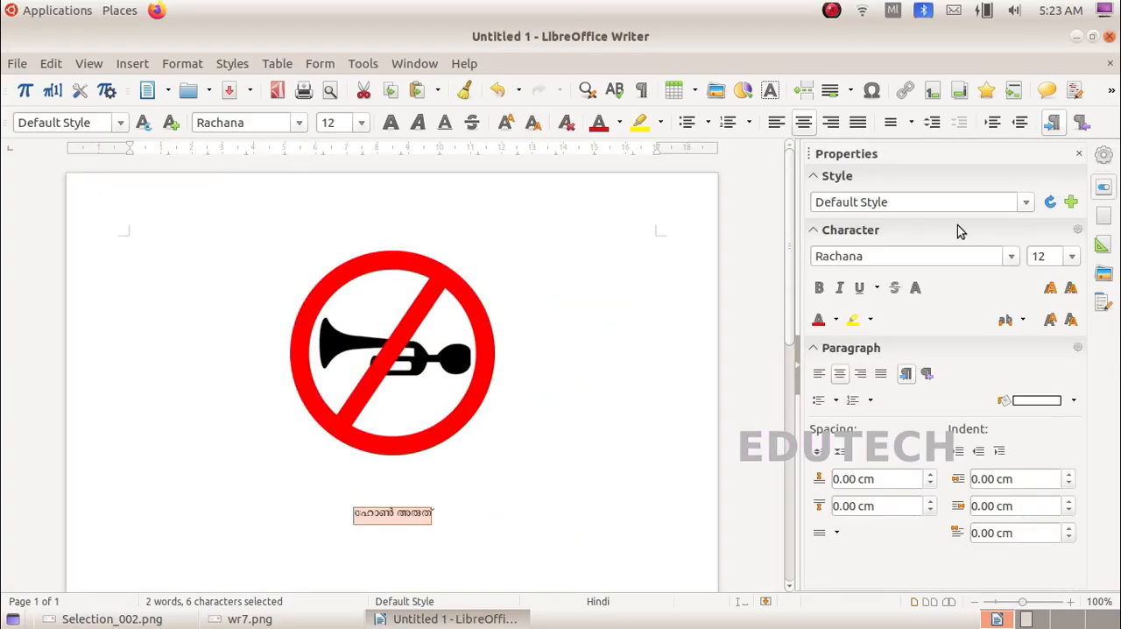
pyautogui.click(1013, 259)
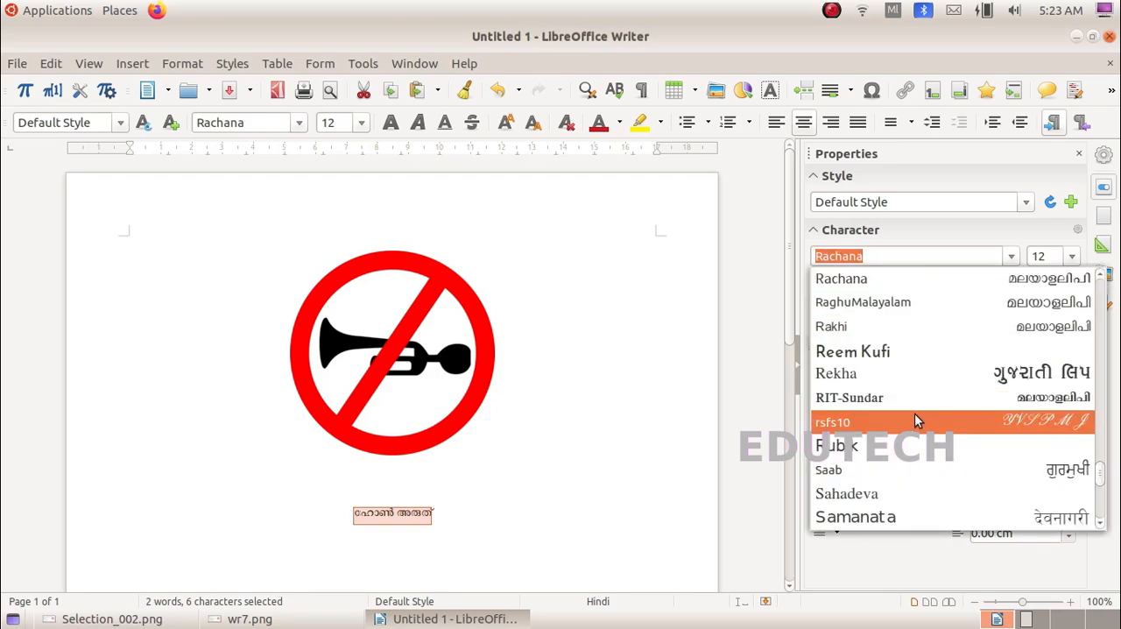
pyautogui.scroll(6, 917, 420)
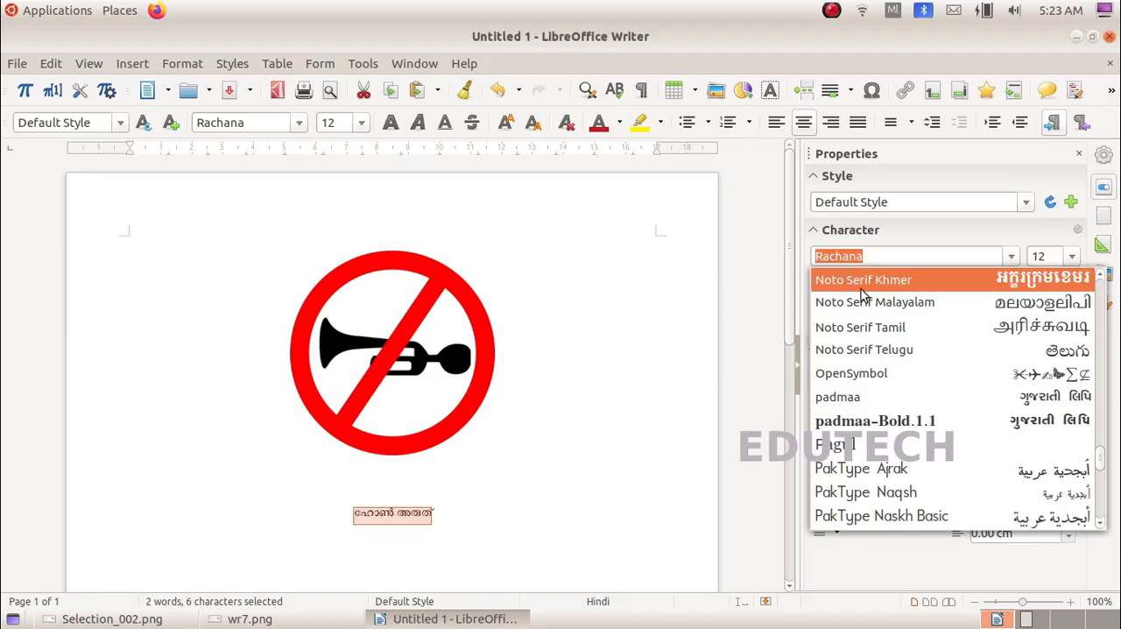
pyautogui.click(940, 300)
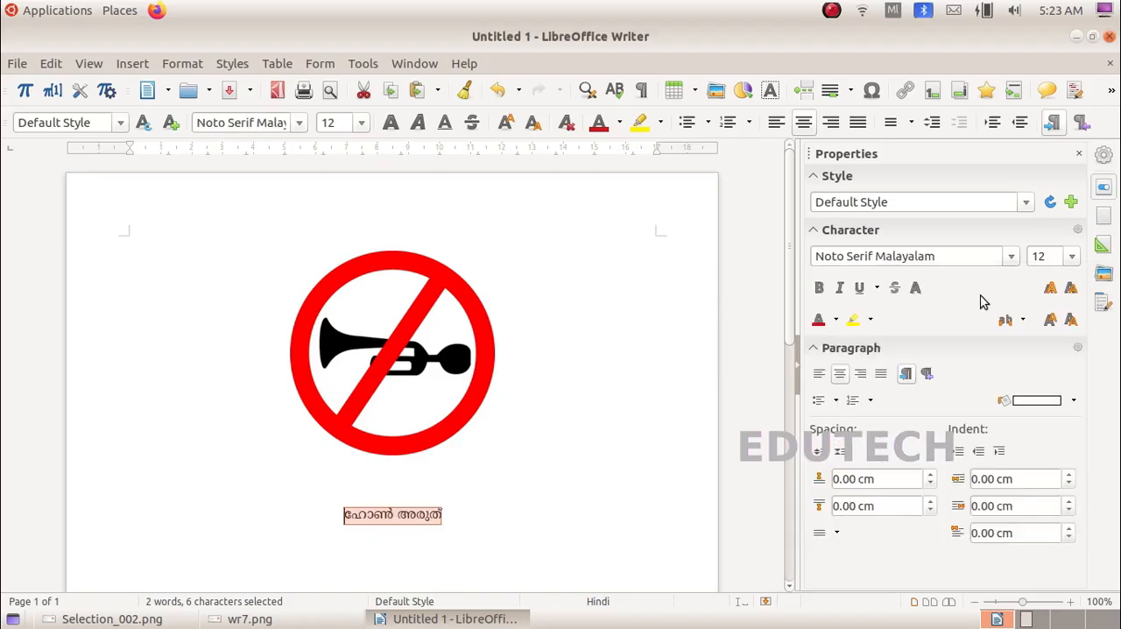
pyautogui.click(1072, 256)
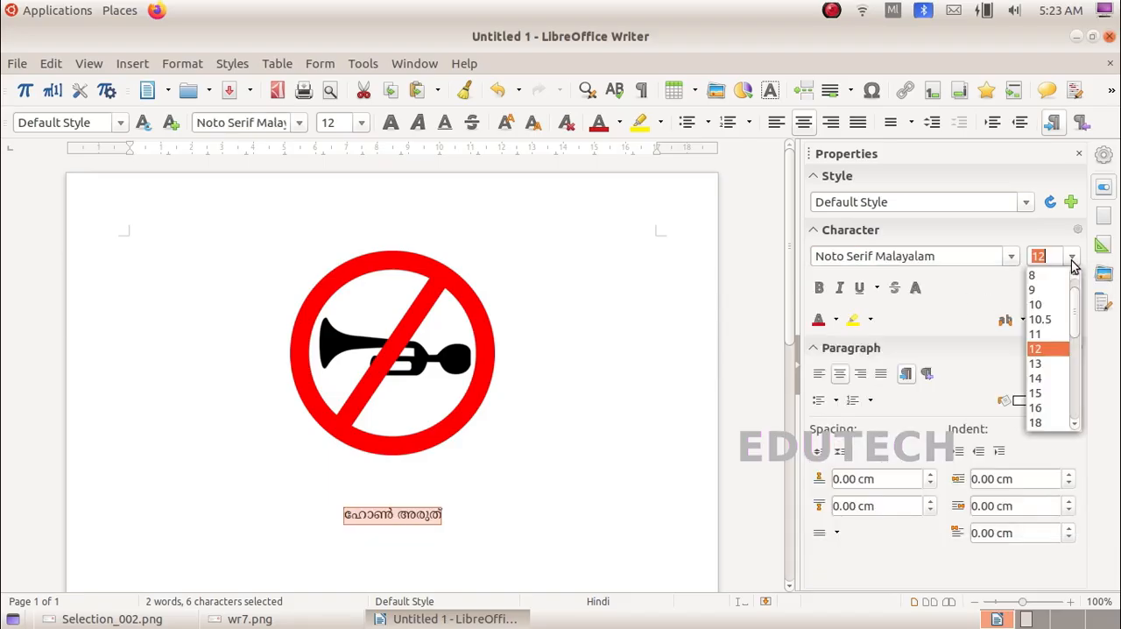
pyautogui.scroll(-3, 1034, 396)
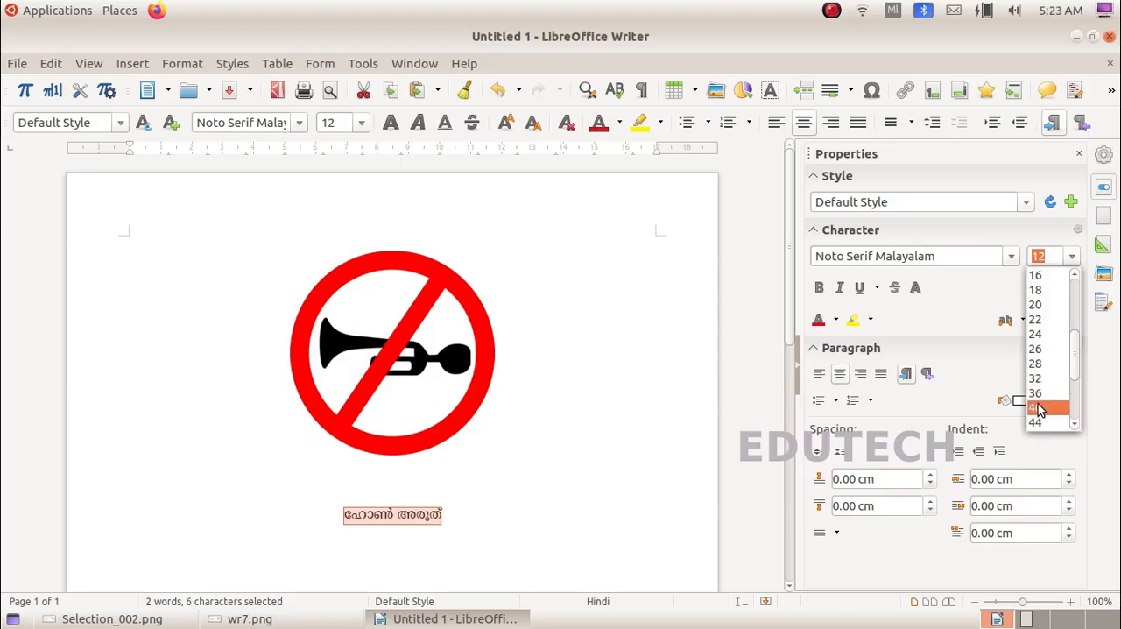
pyautogui.click(1039, 405)
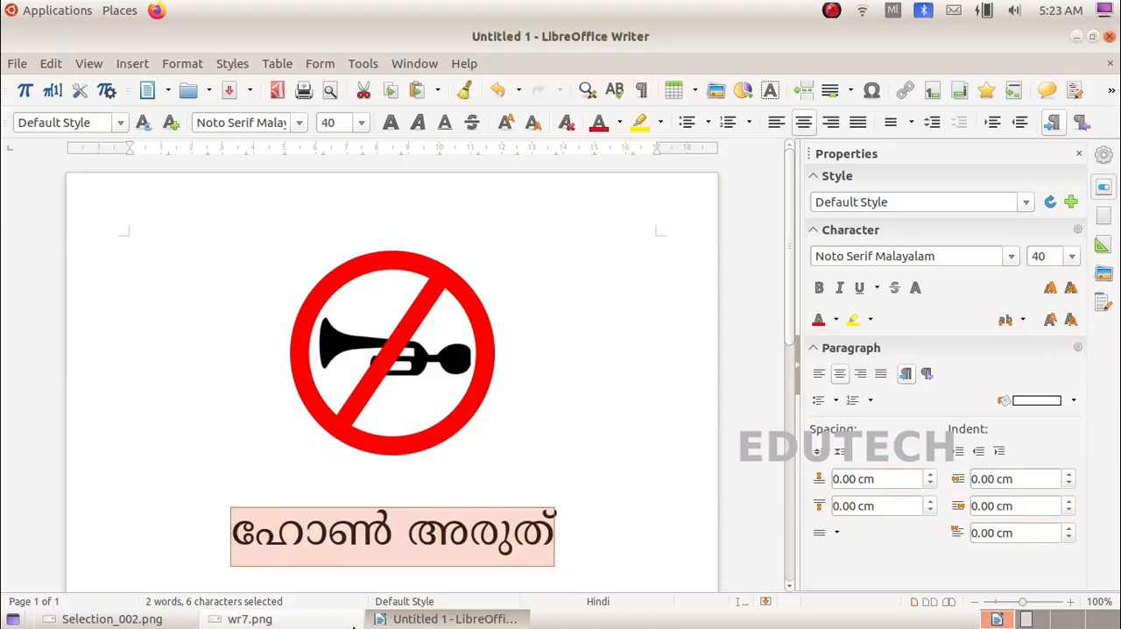
# Step: Compare the caption with the sample card in wr7.png, and make the caption text bold
pyautogui.click(298, 623)
pyautogui.click(438, 619)
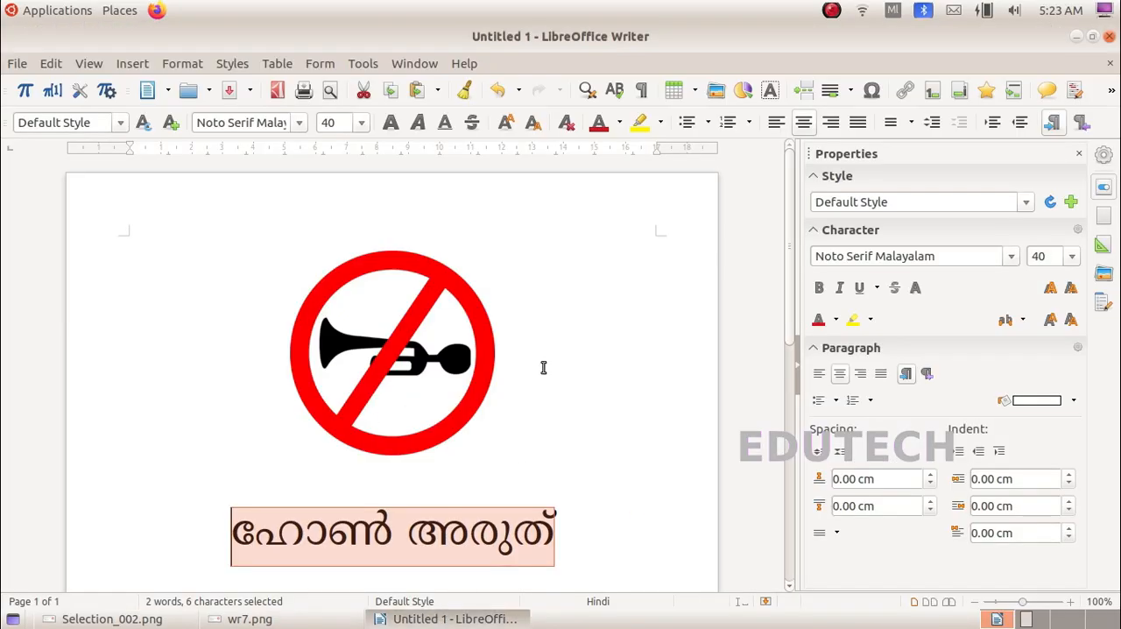
pyautogui.click(821, 289)
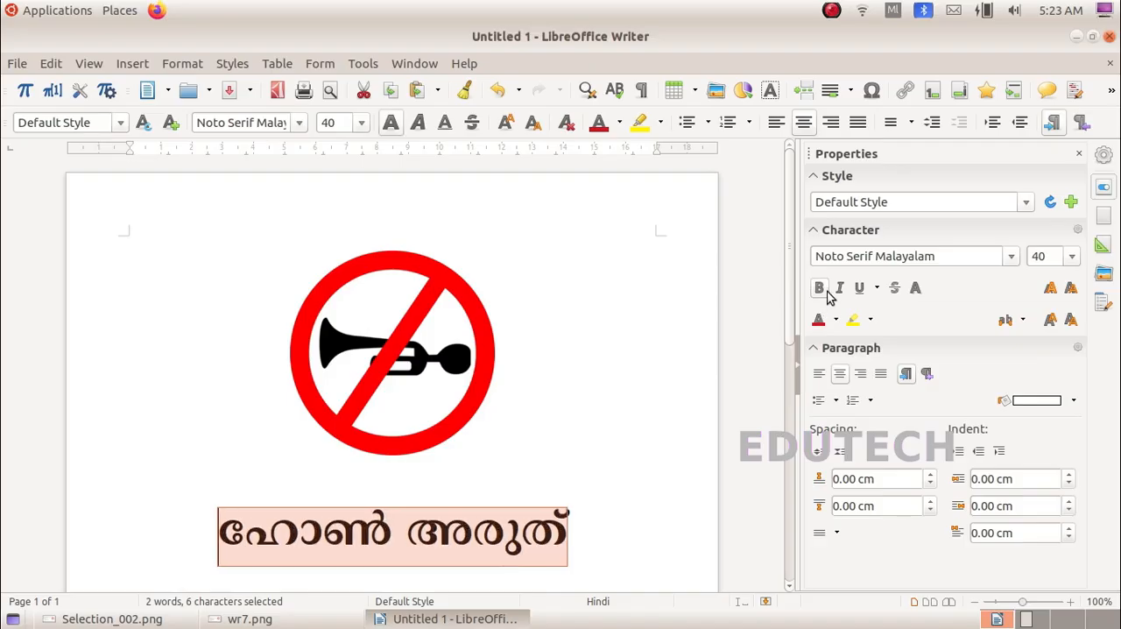
pyautogui.click(566, 424)
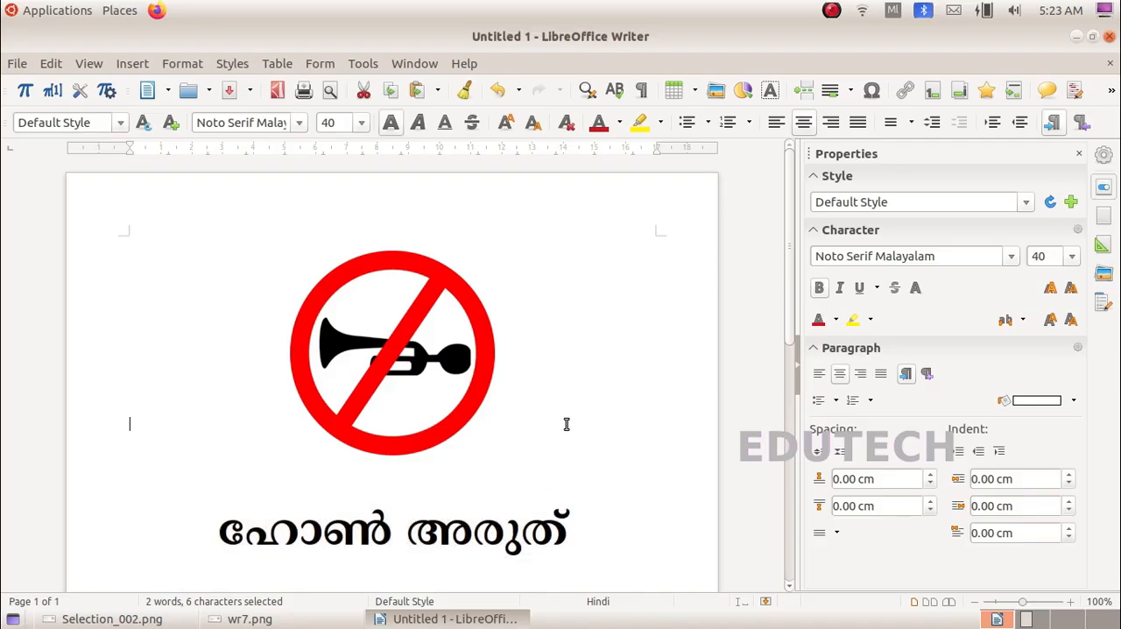
# Step: Check the saving instructions in wr7.png, and save the card as 13C_2 in the Exam9 folder of the home directory
pyautogui.click(307, 625)
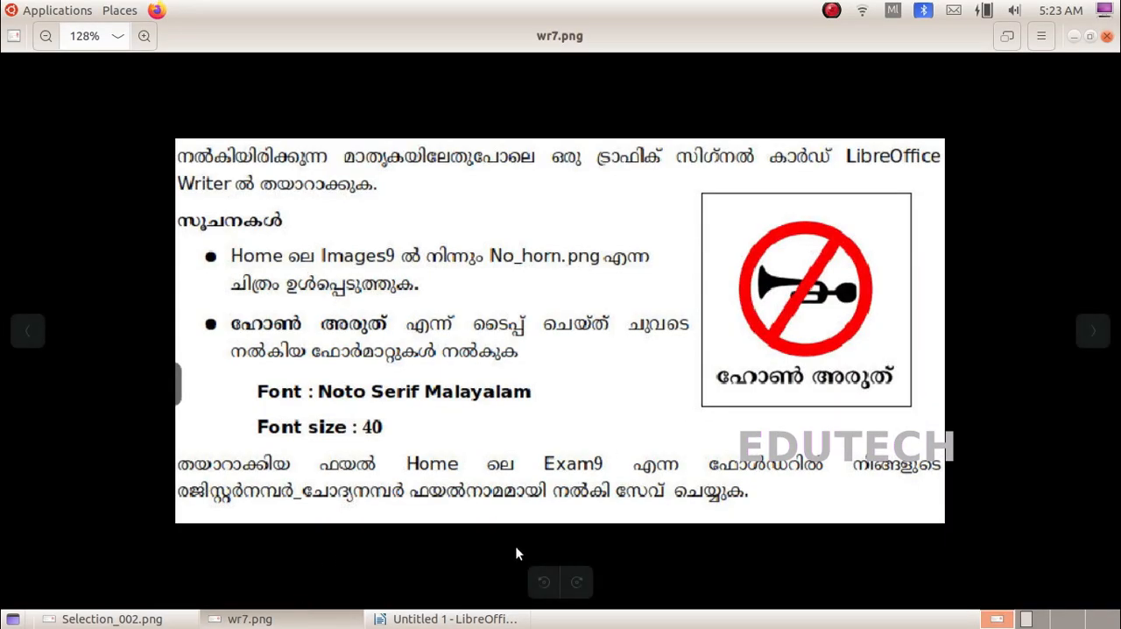
pyautogui.click(510, 619)
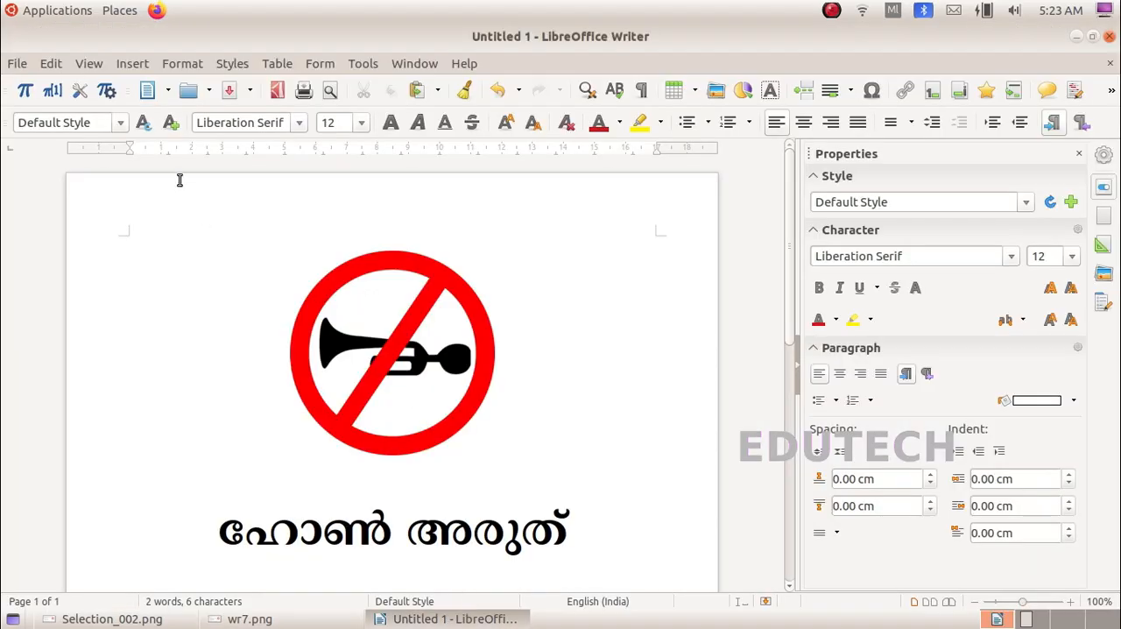
pyautogui.click(29, 65)
pyautogui.click(77, 296)
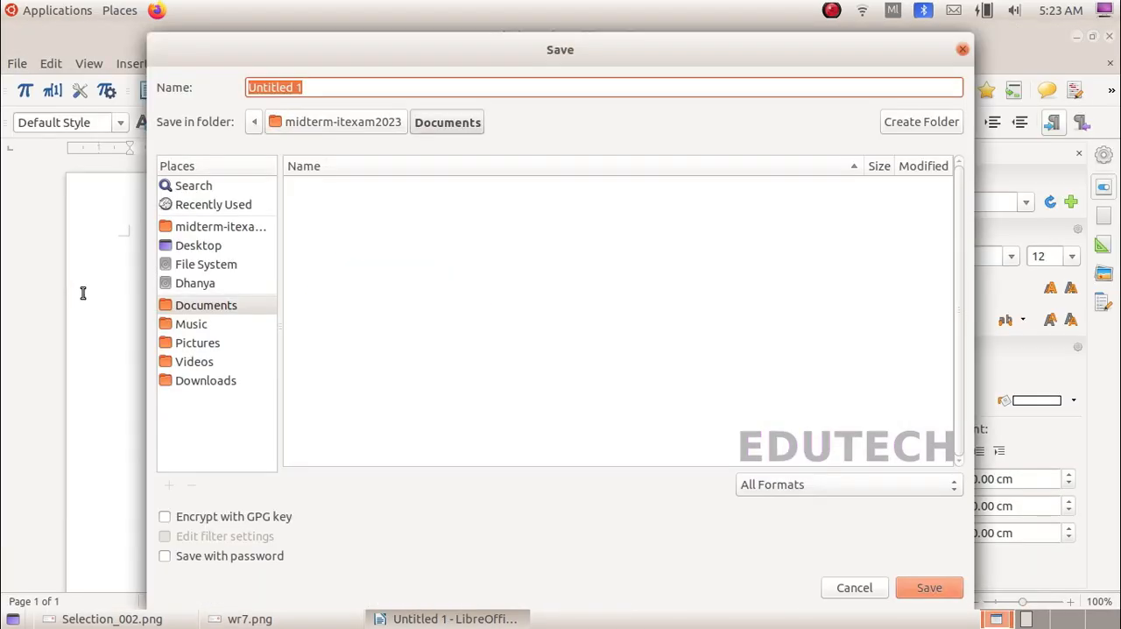
pyautogui.click(207, 231)
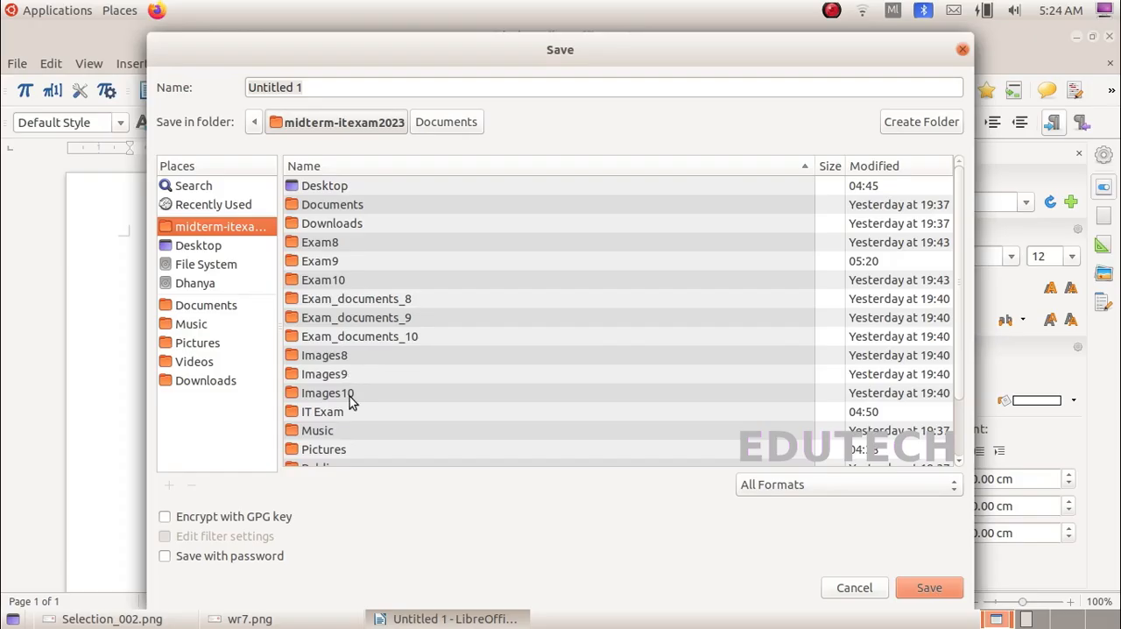
pyautogui.doubleClick(320, 261)
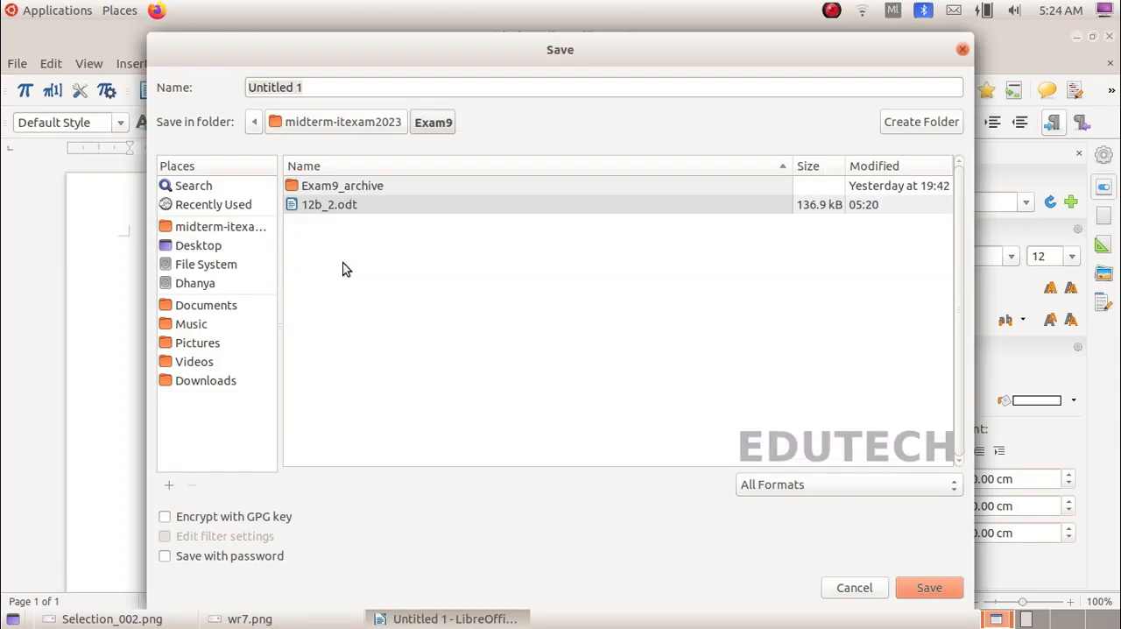
pyautogui.press('BackSpace')
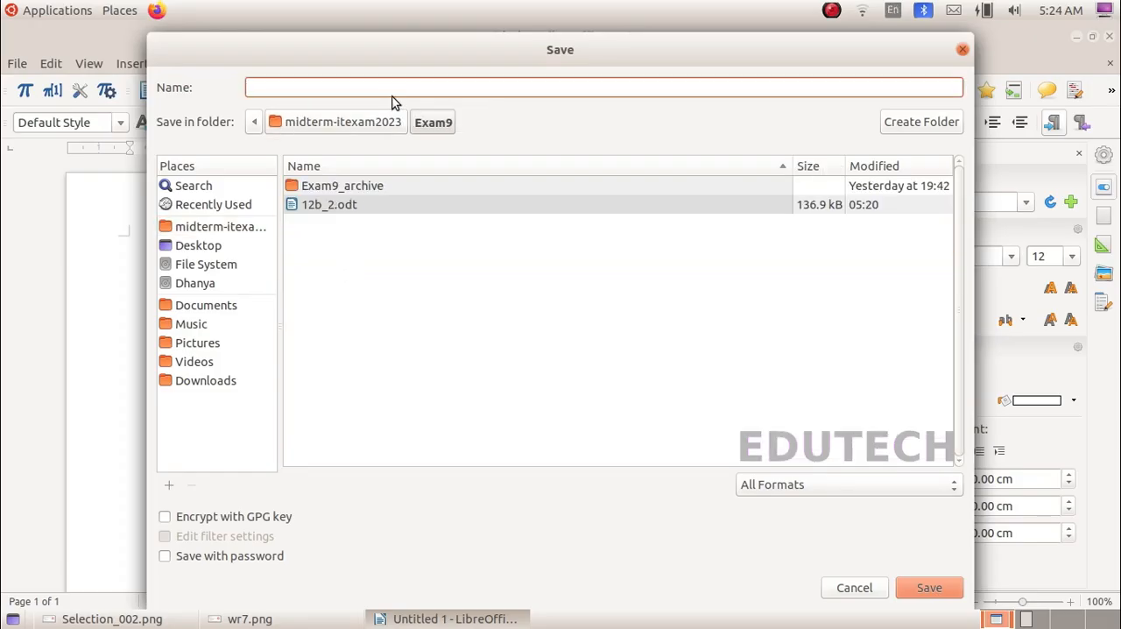
pyautogui.write('13C_2')
pyautogui.click(930, 588)
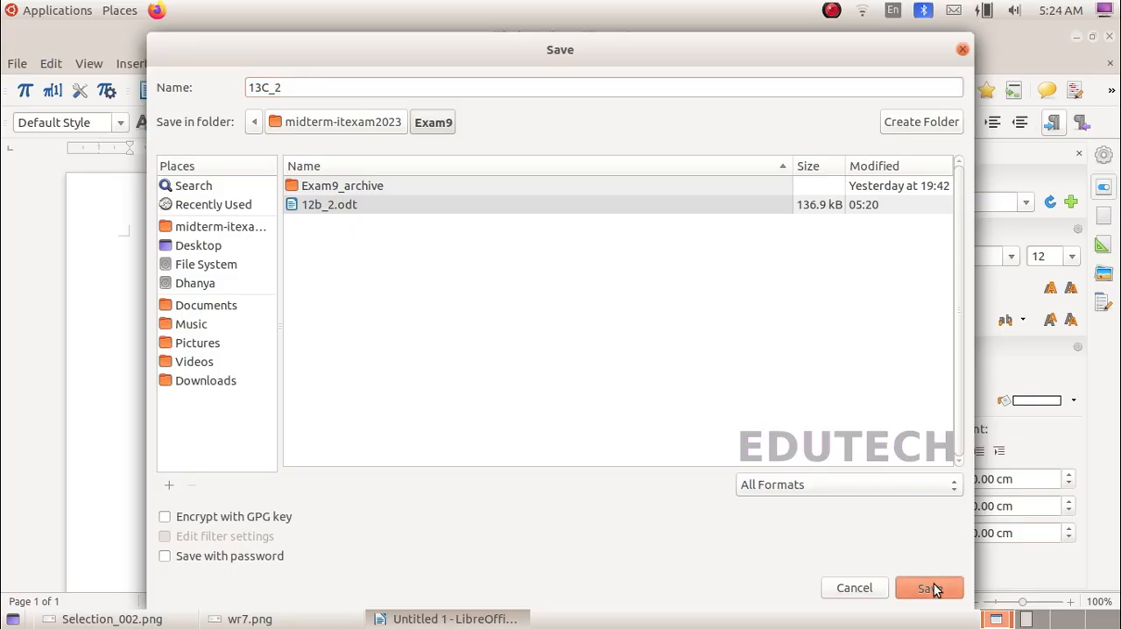